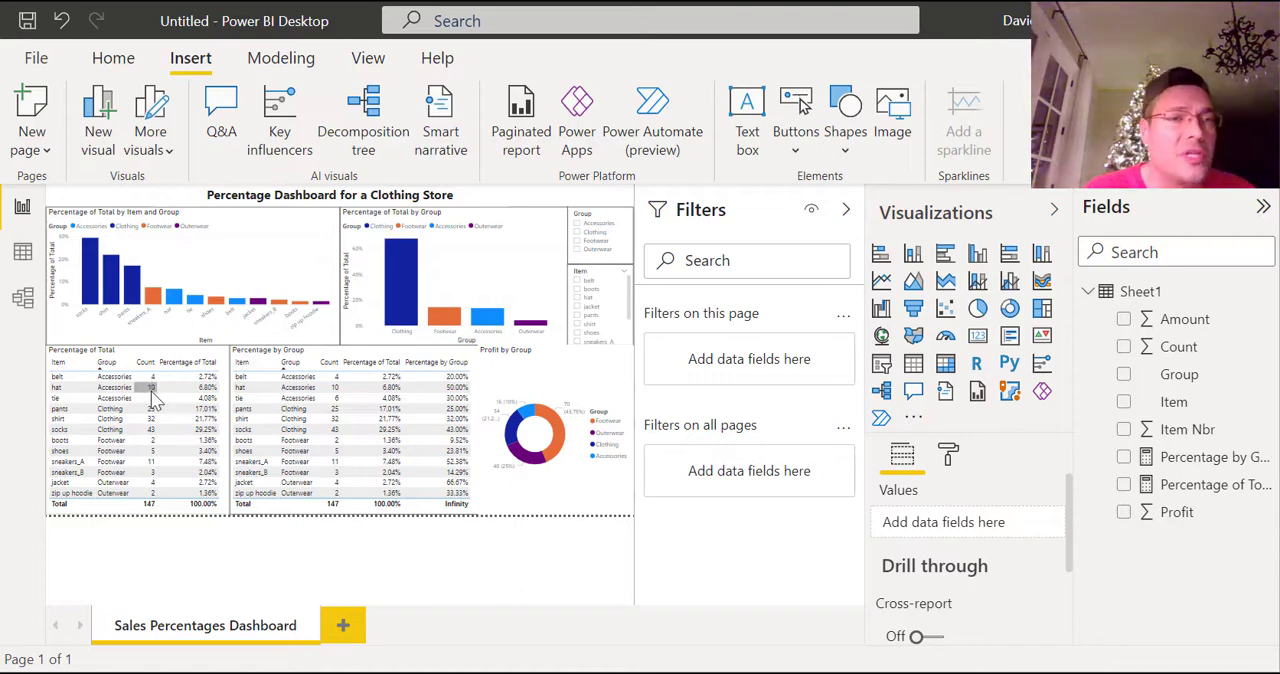
Open the Percentage of Total measure and examine its full DAX expression.
mouse_move(153, 400)
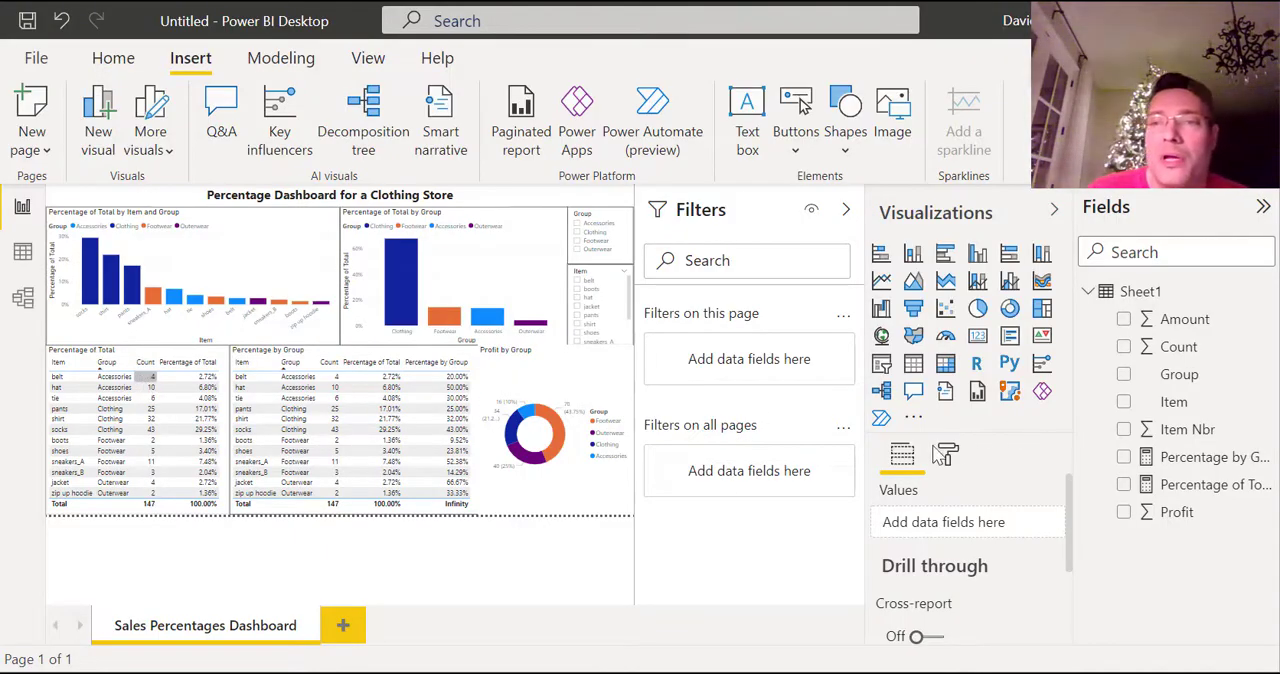
click(1192, 488)
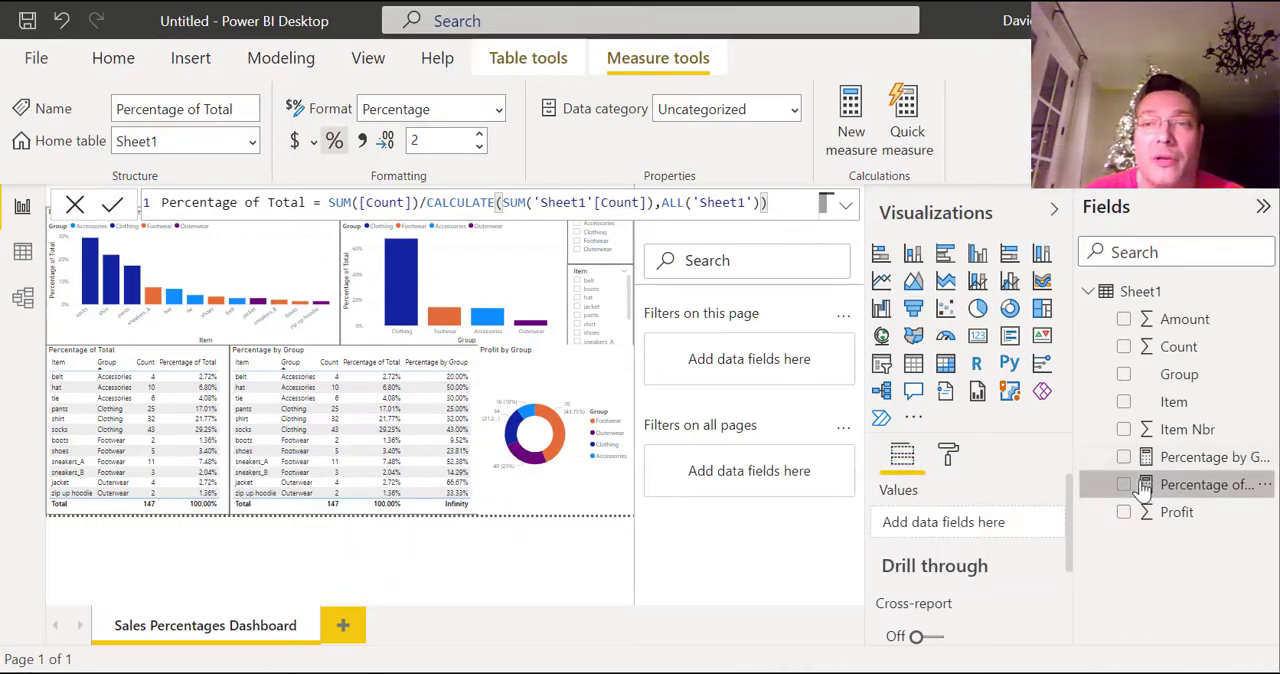
right_click(1175, 292)
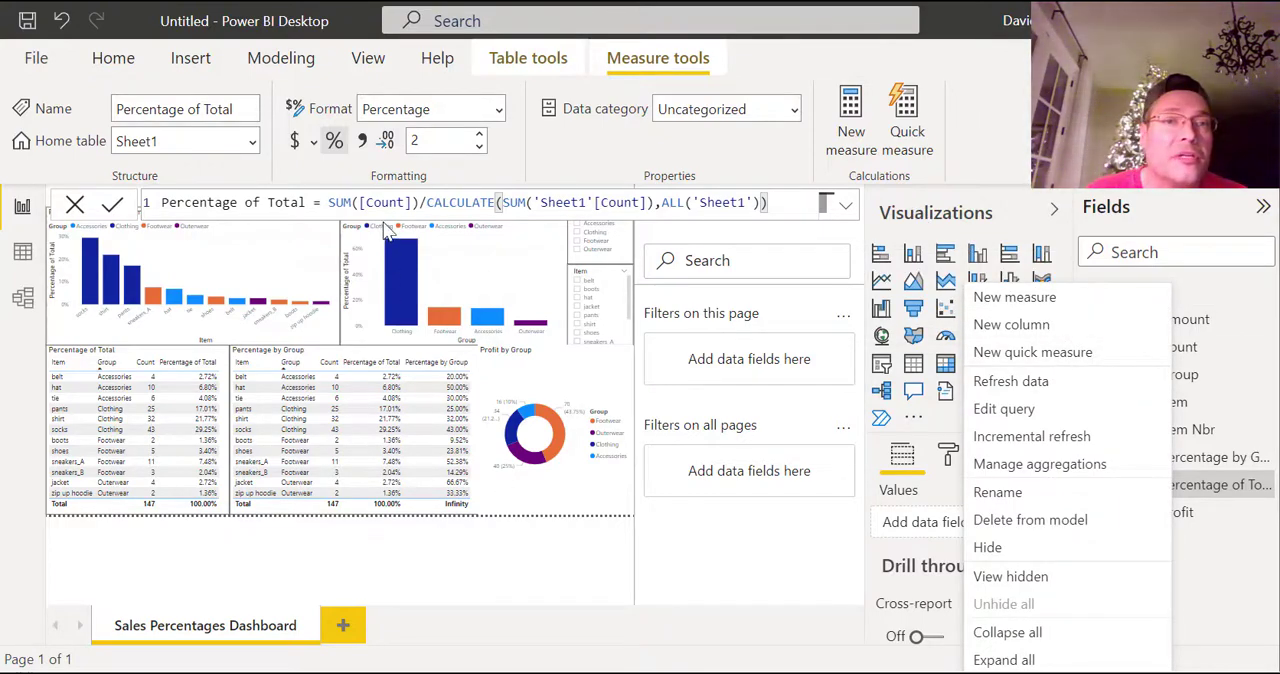
click(317, 211)
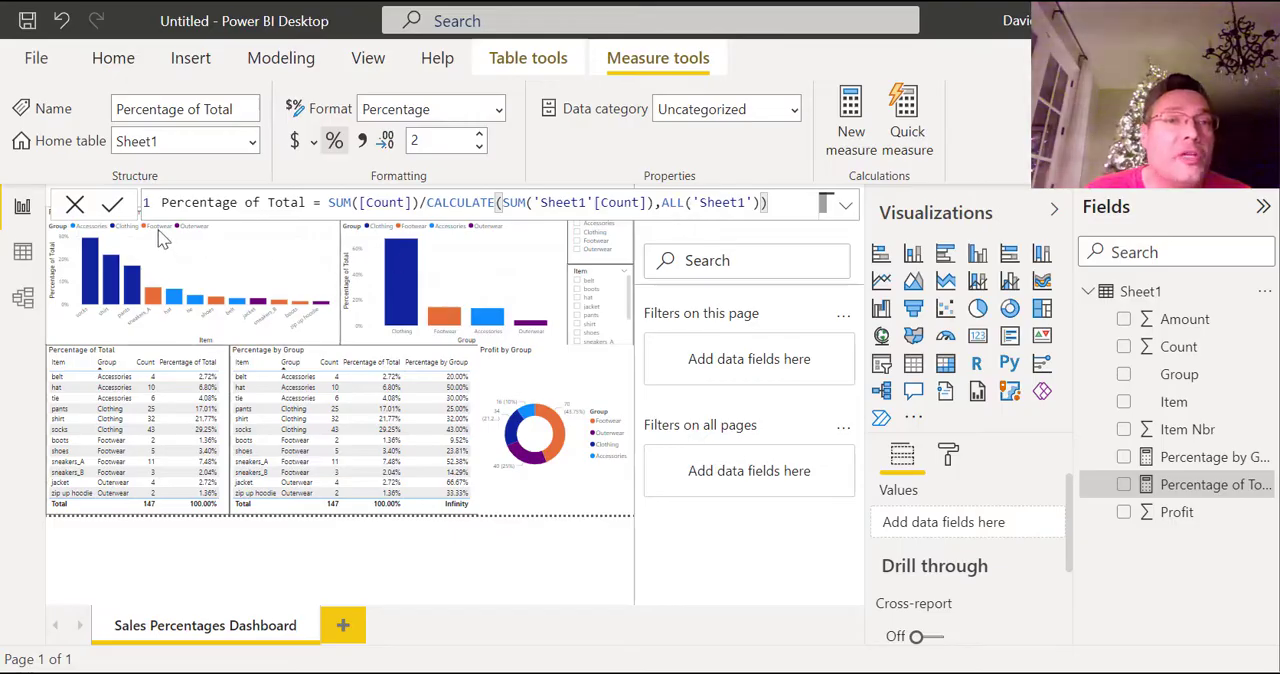
drag(328, 202, 778, 207)
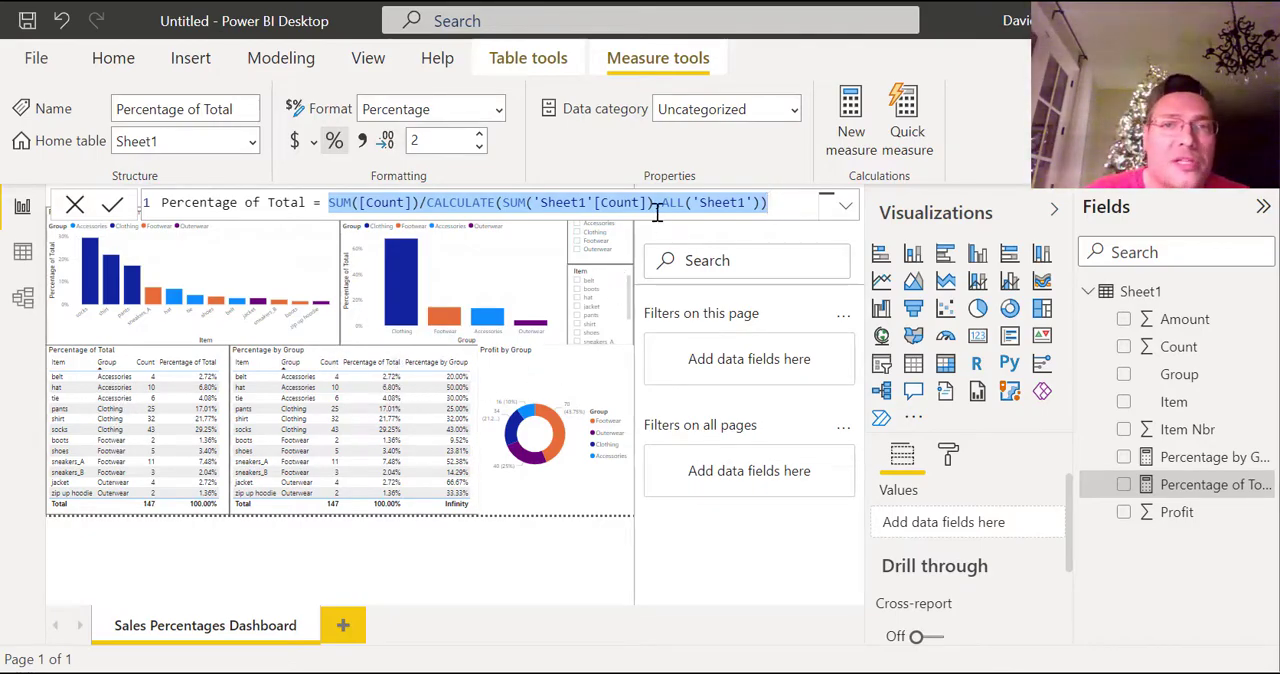
Open the Percentage by Group measure and examine the FILTER clause with its SELECTEDVALUE condition on Sheet1[Group].
click(1180, 460)
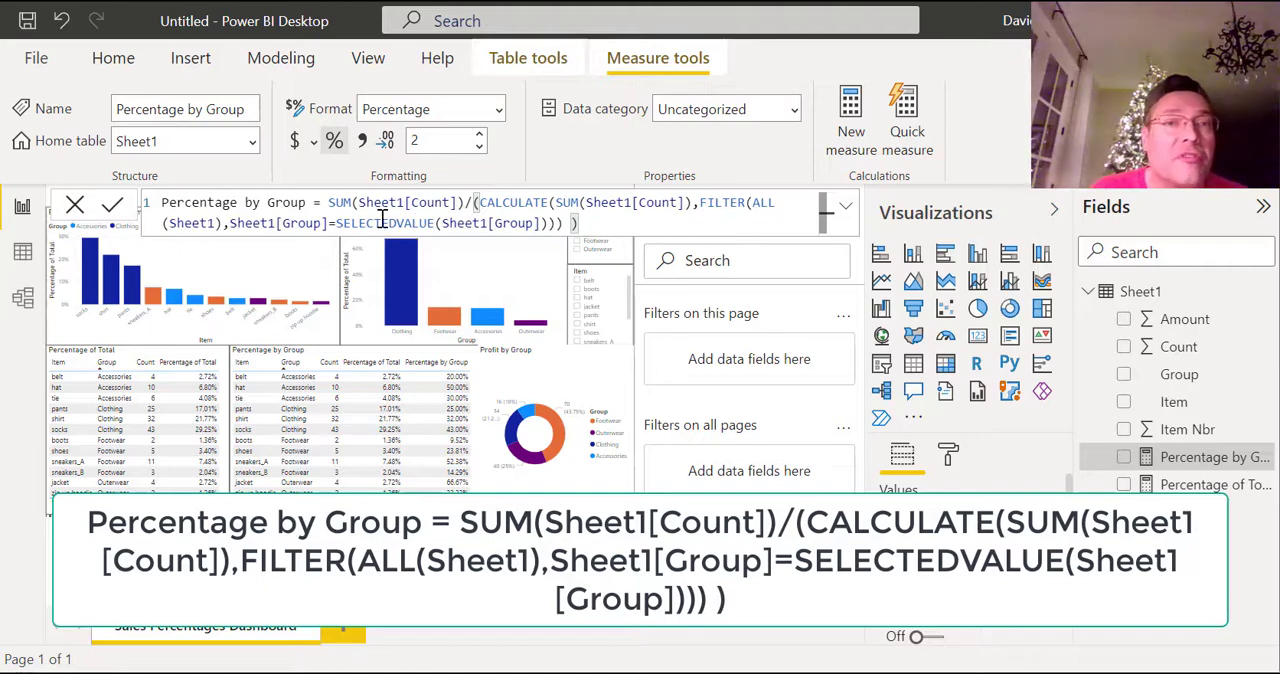
click(699, 203)
key(ctrl+shift+End)
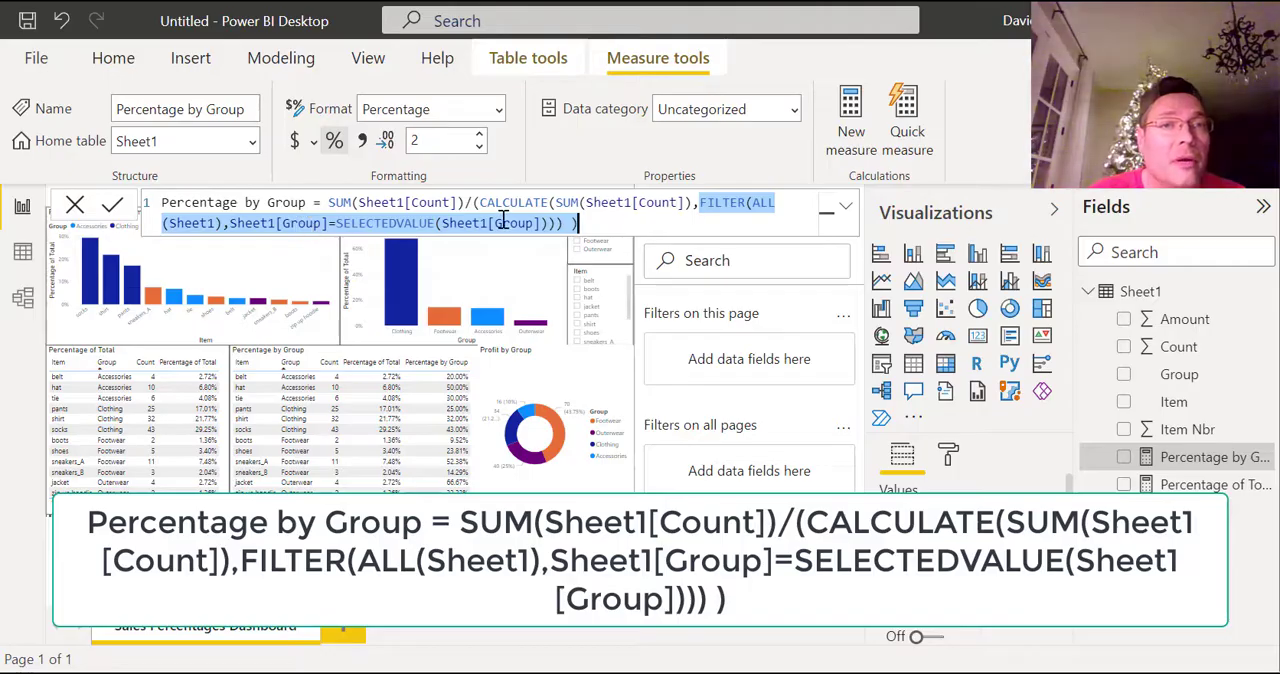
click(586, 221)
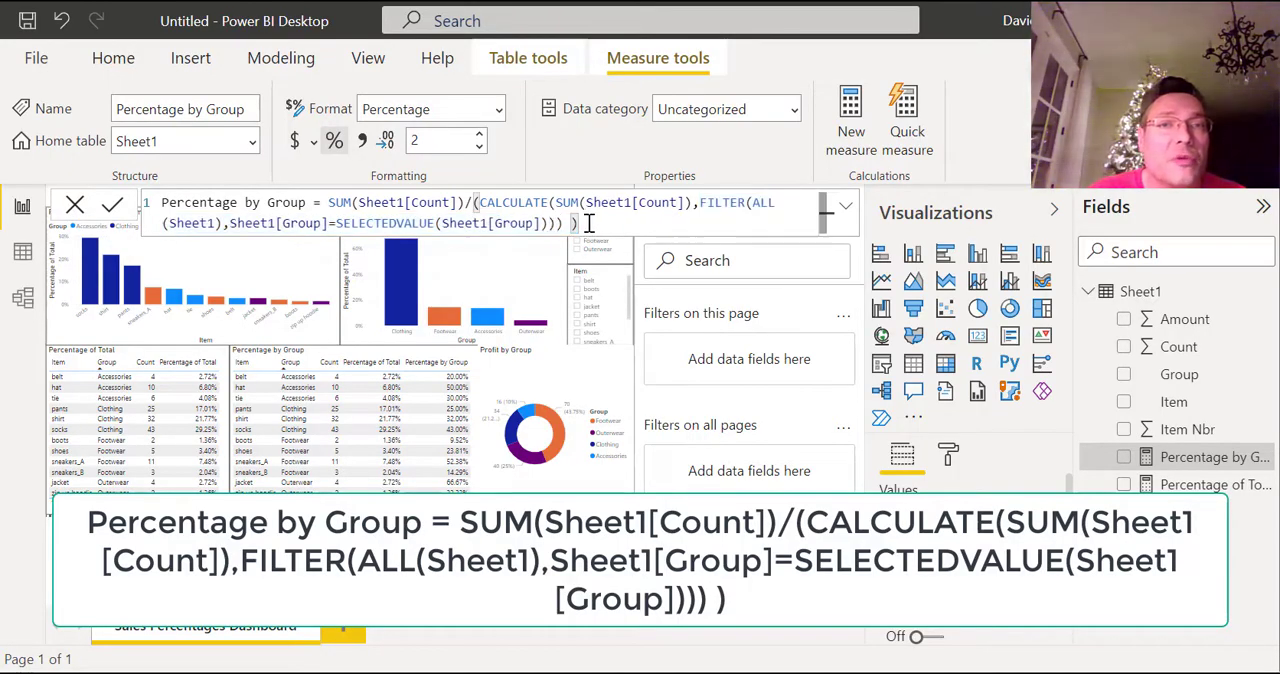
drag(589, 222, 229, 222)
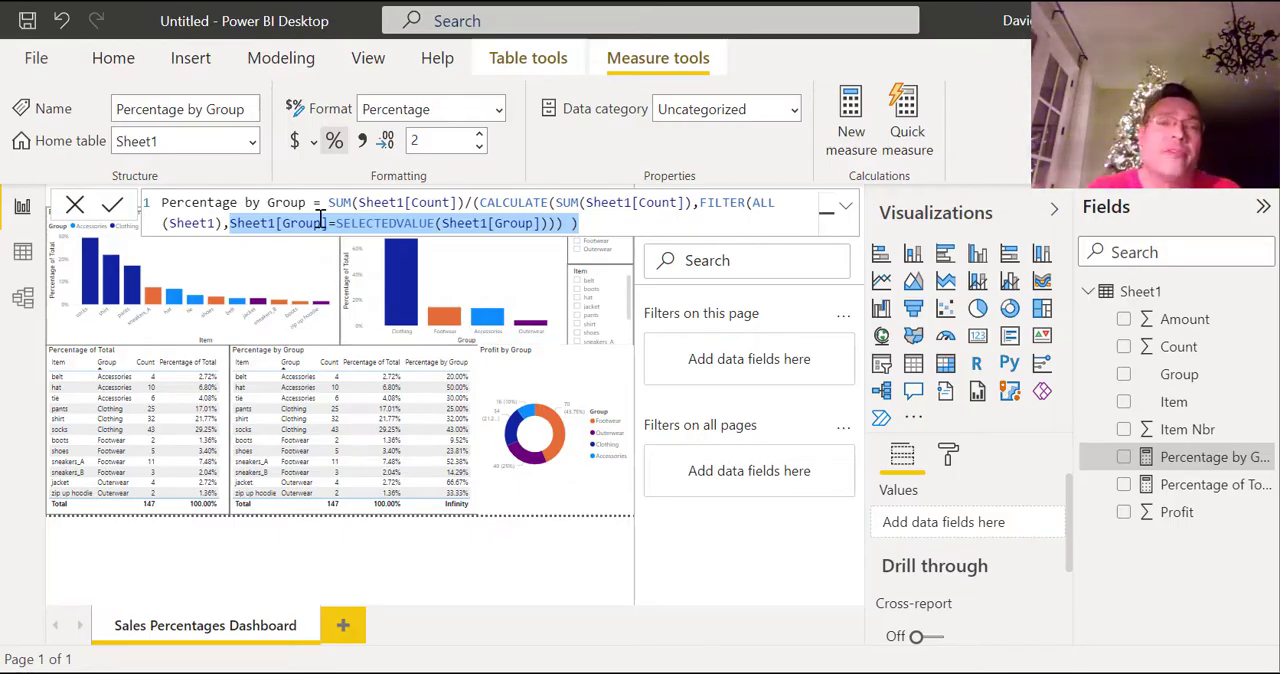
Check the Percentage by Group table column against the measure's full formula, and close the formula without changes.
click(457, 394)
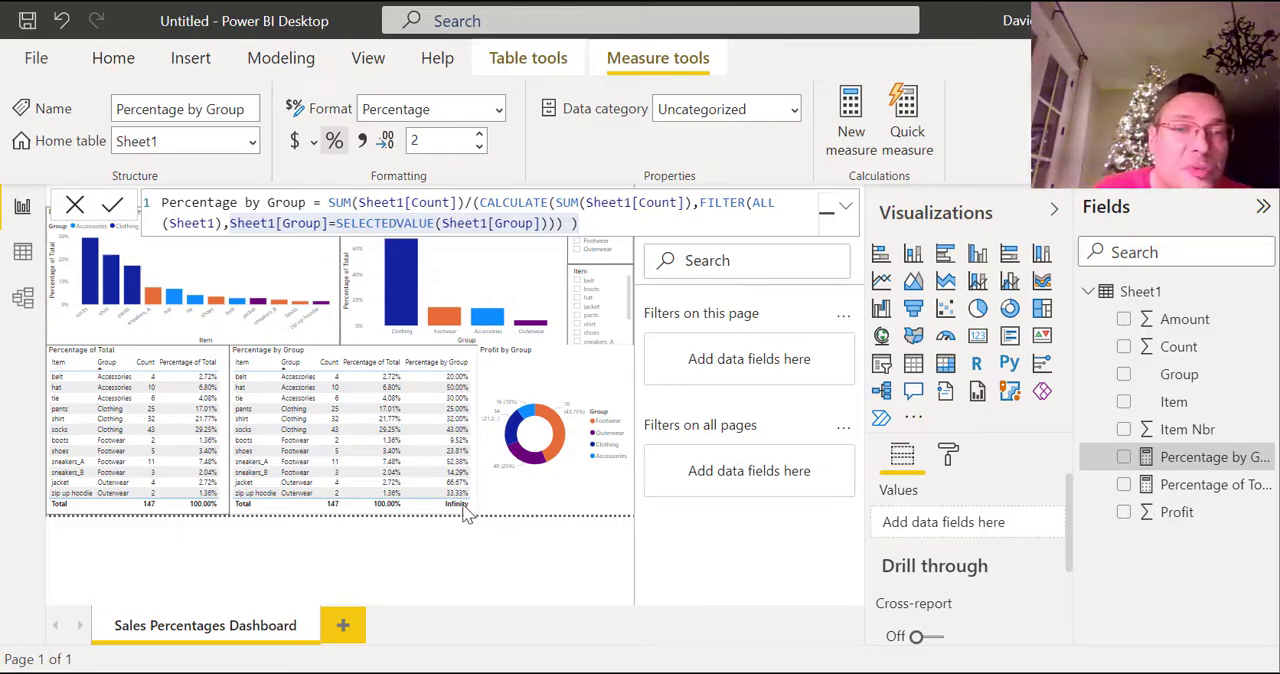
mouse_move(458, 512)
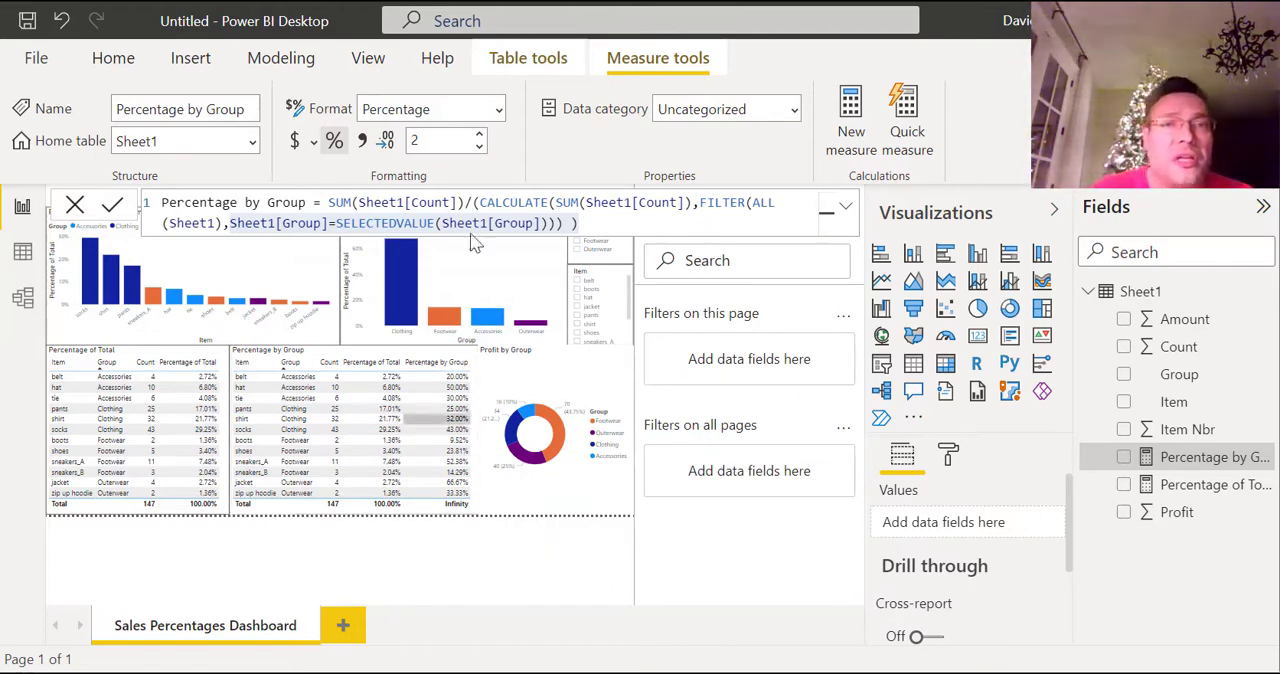
click(625, 224)
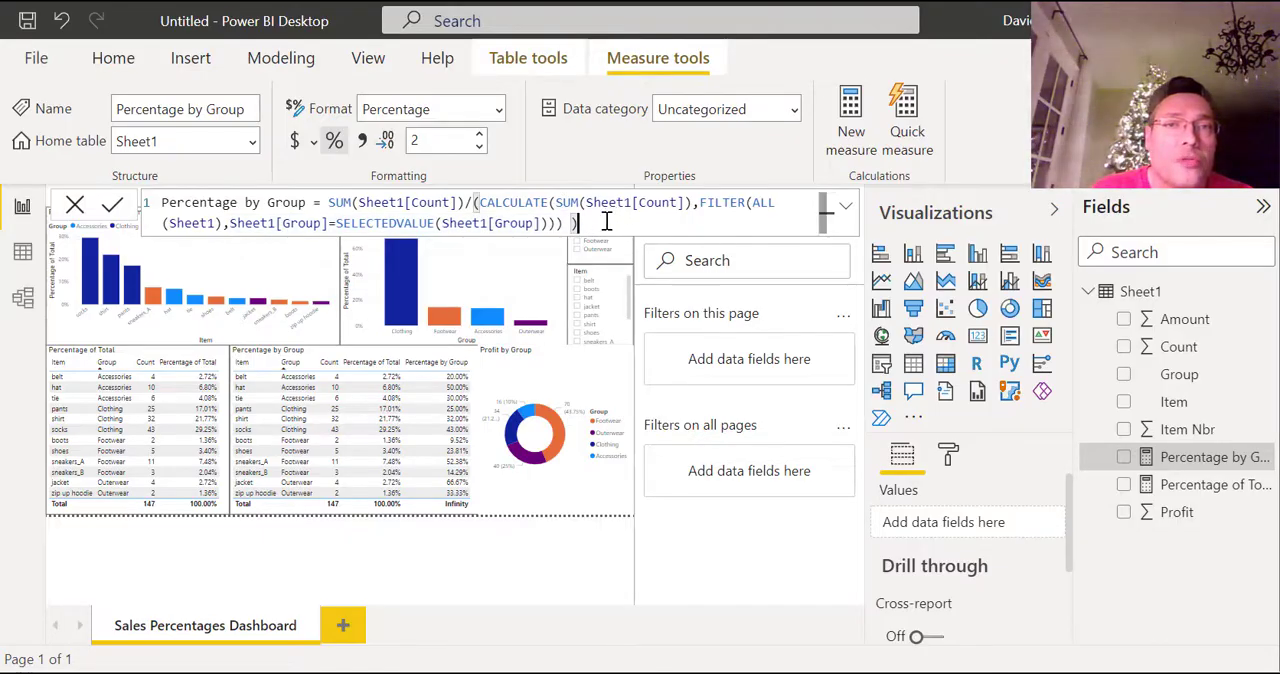
drag(605, 221, 162, 212)
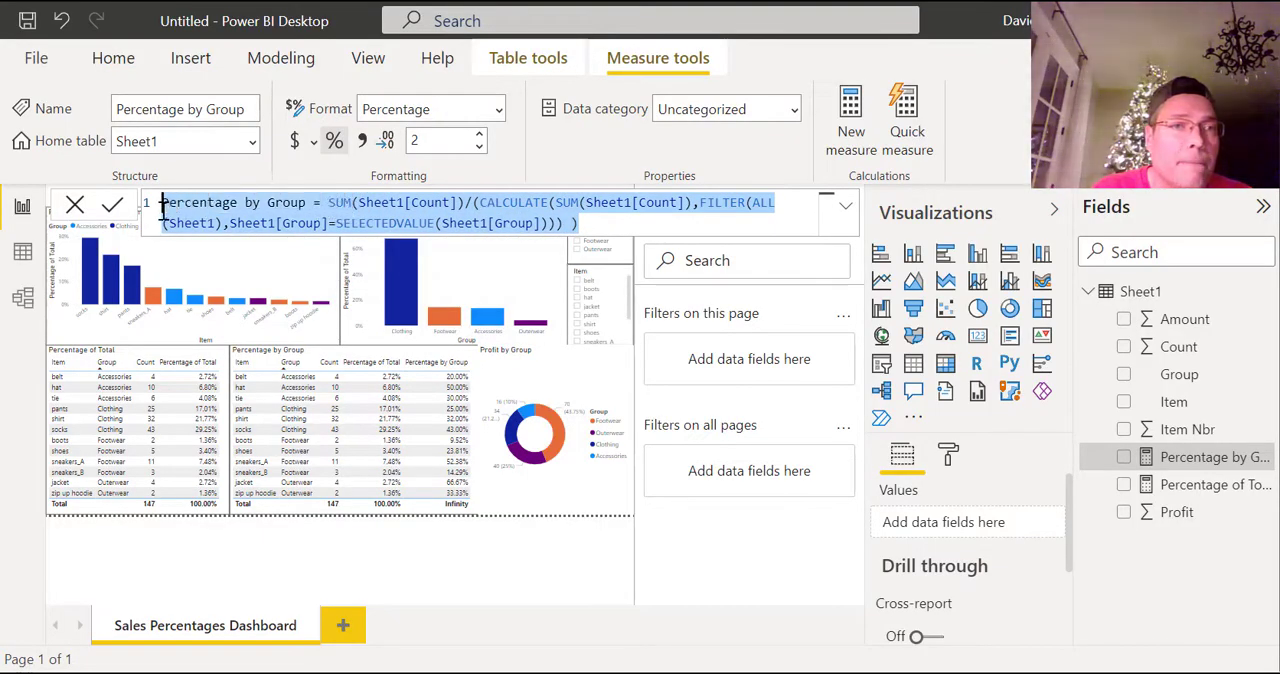
click(462, 552)
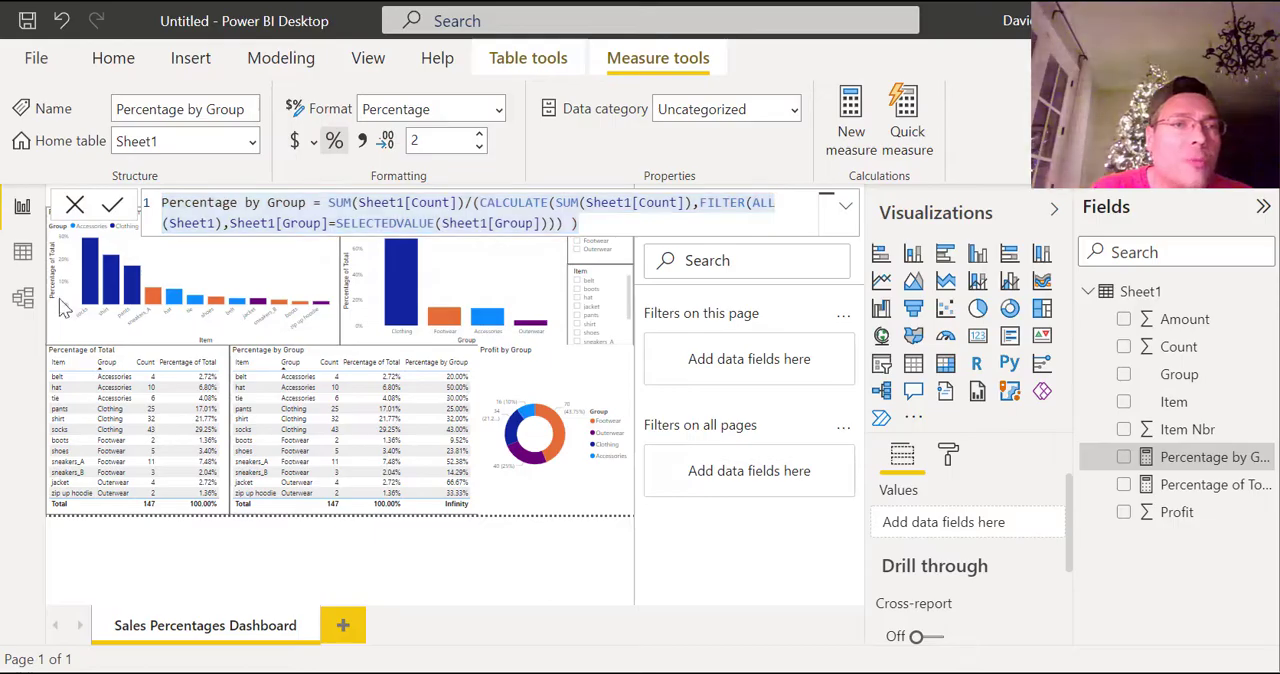
click(75, 207)
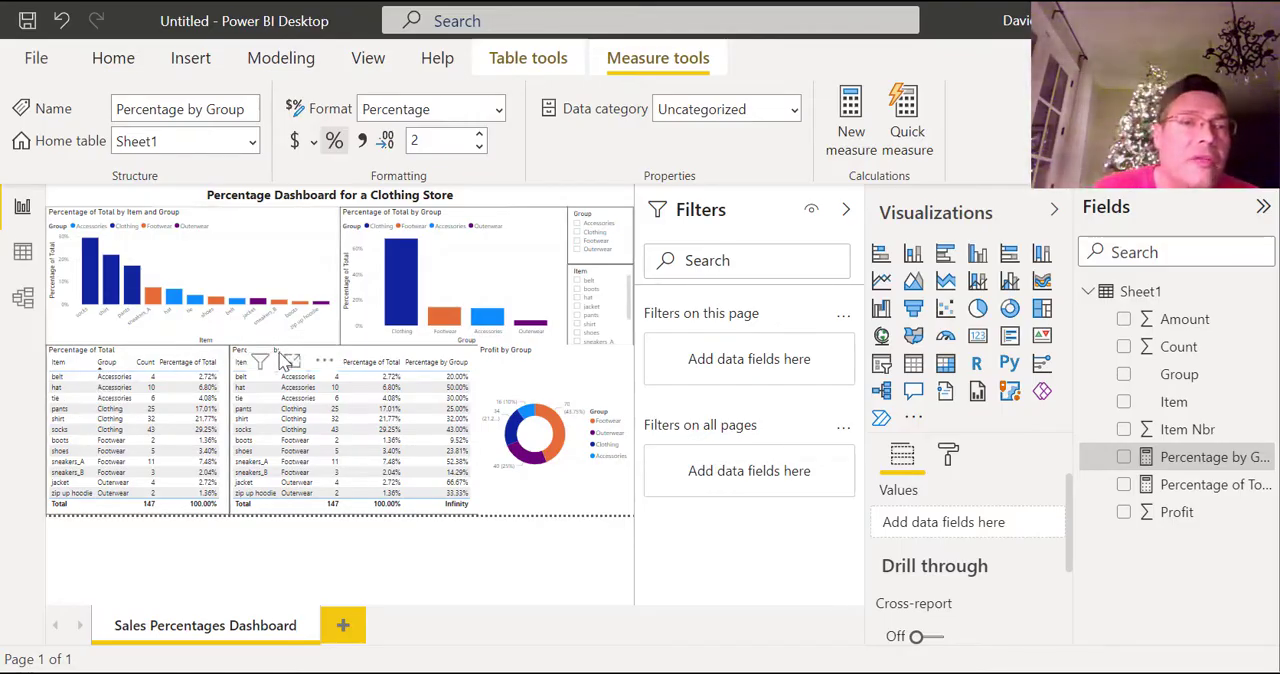
Select the Percentage by Group table and review the fields used as its values.
click(478, 358)
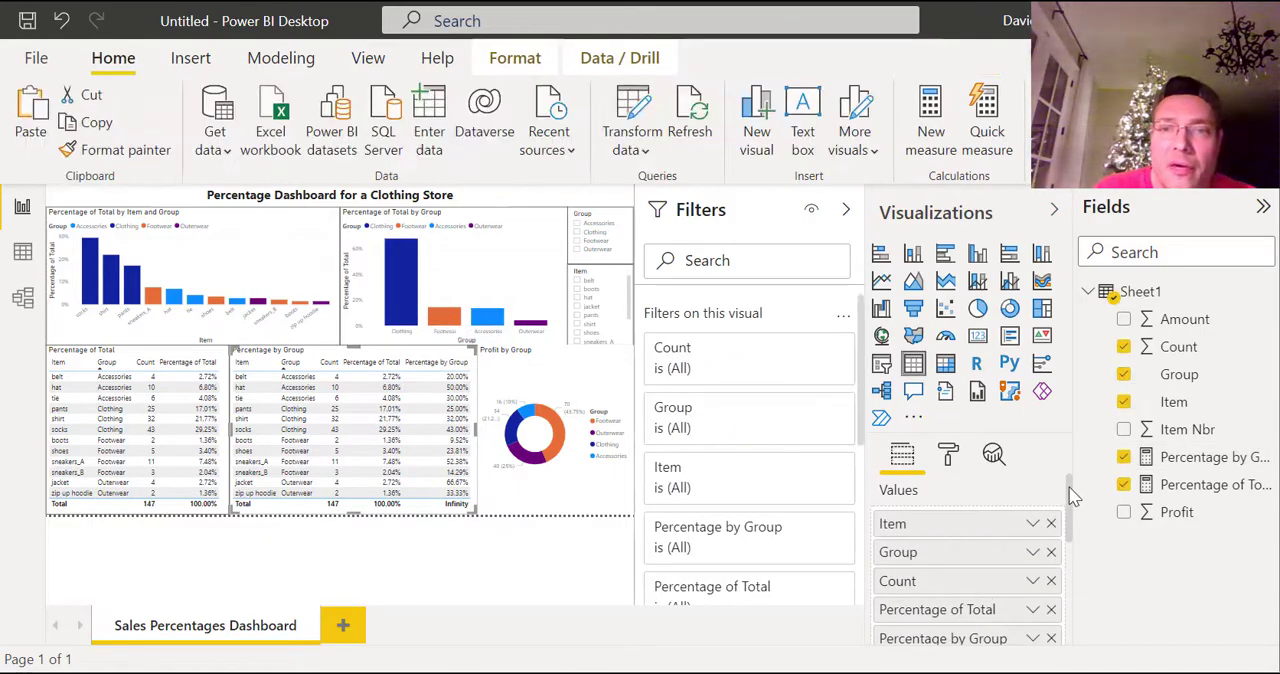
mouse_move(1070, 491)
mouse_down()
mouse_move(1074, 508)
mouse_move(1071, 485)
mouse_up()
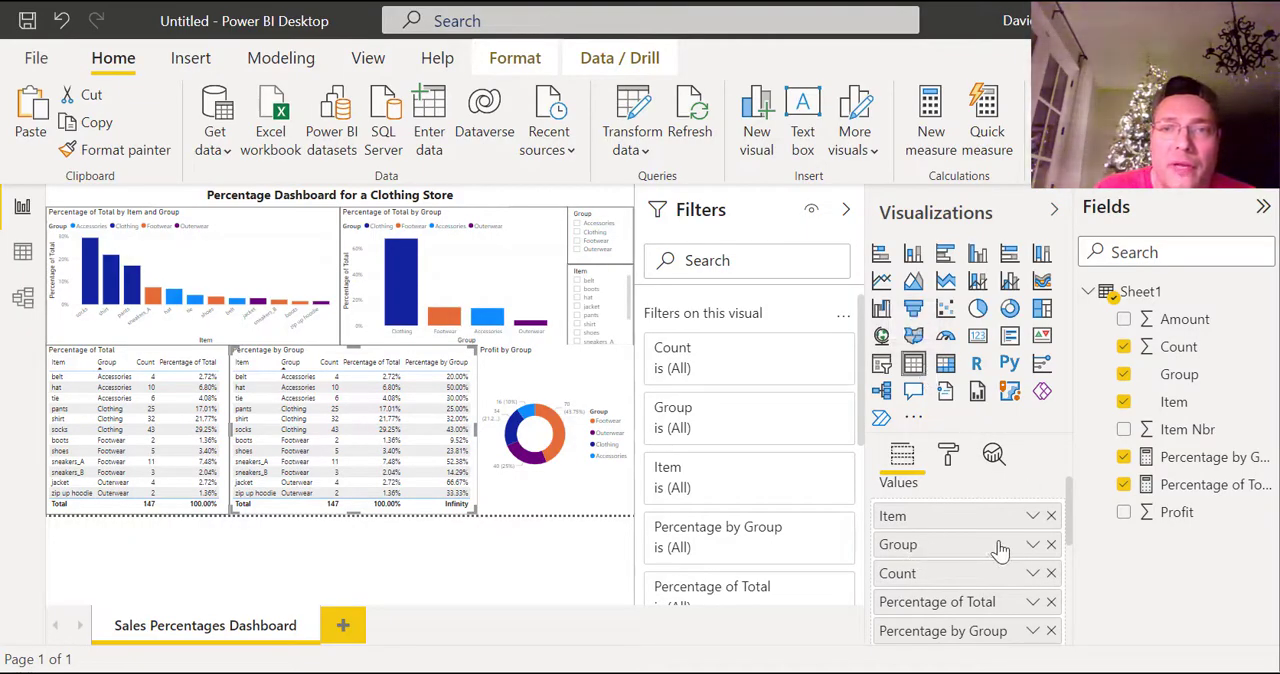
drag(1074, 520, 1066, 534)
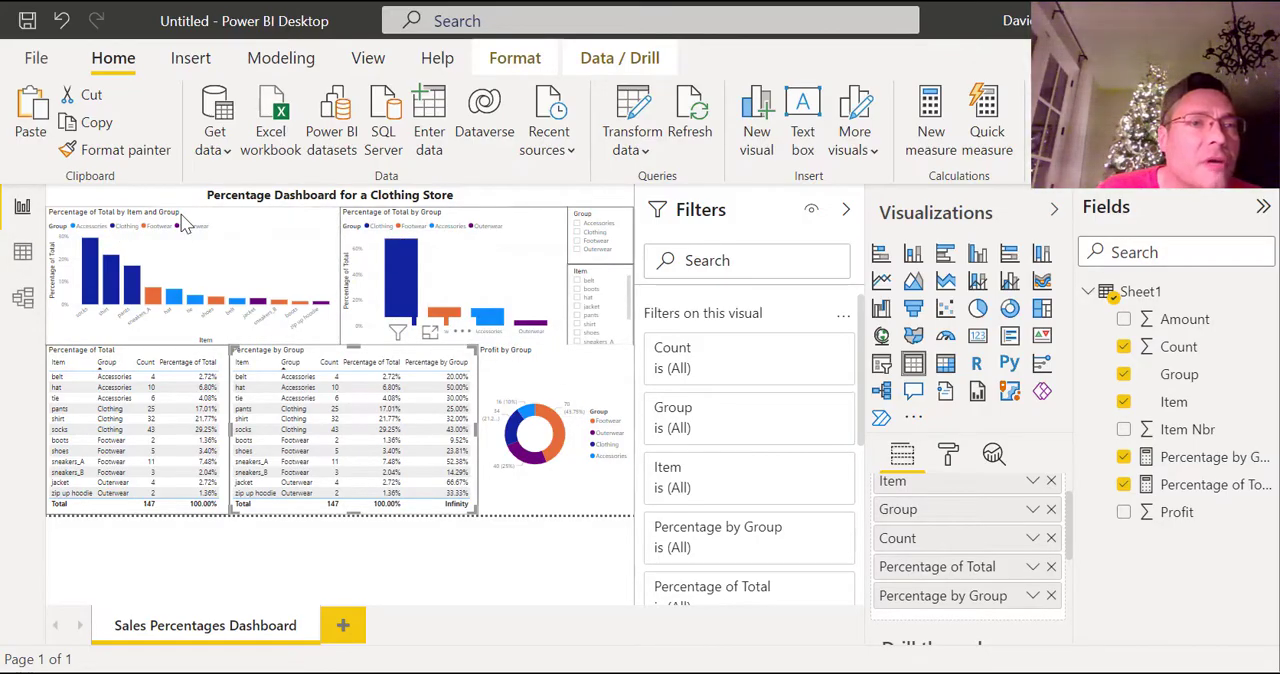
Review the axis, legend and value fields of the two column charts showing Percentage of Total.
click(180, 222)
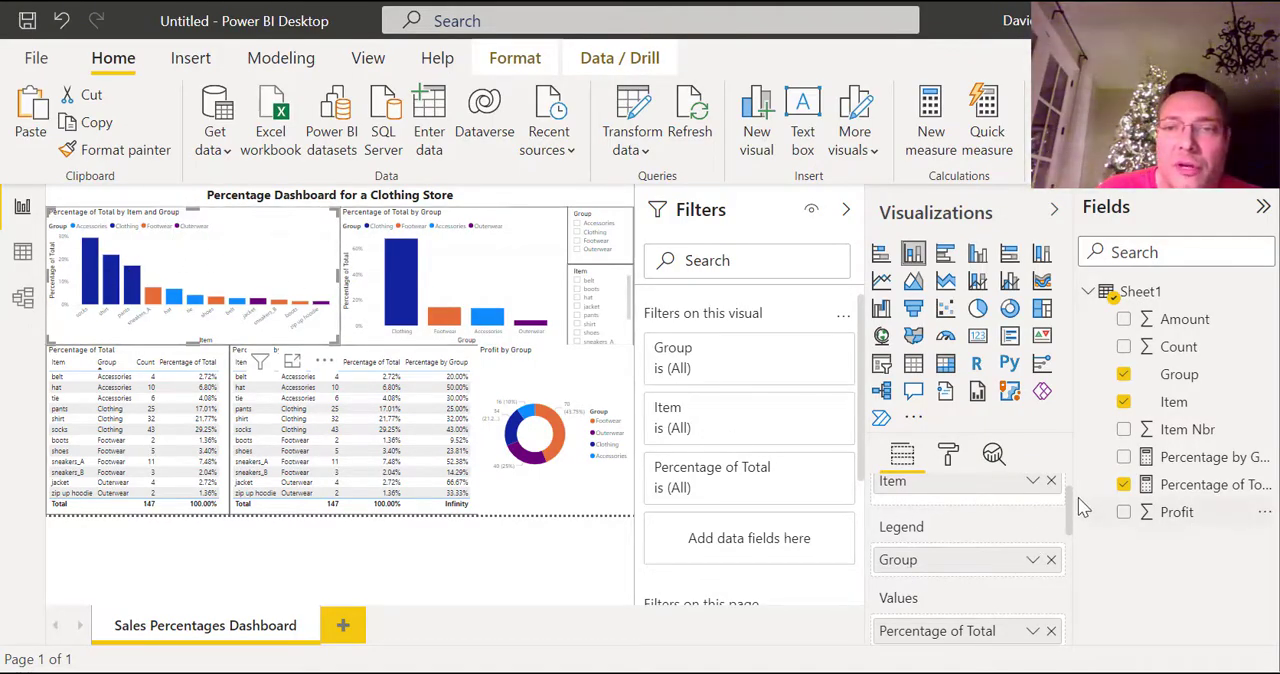
scroll(1072, 508, down, 2)
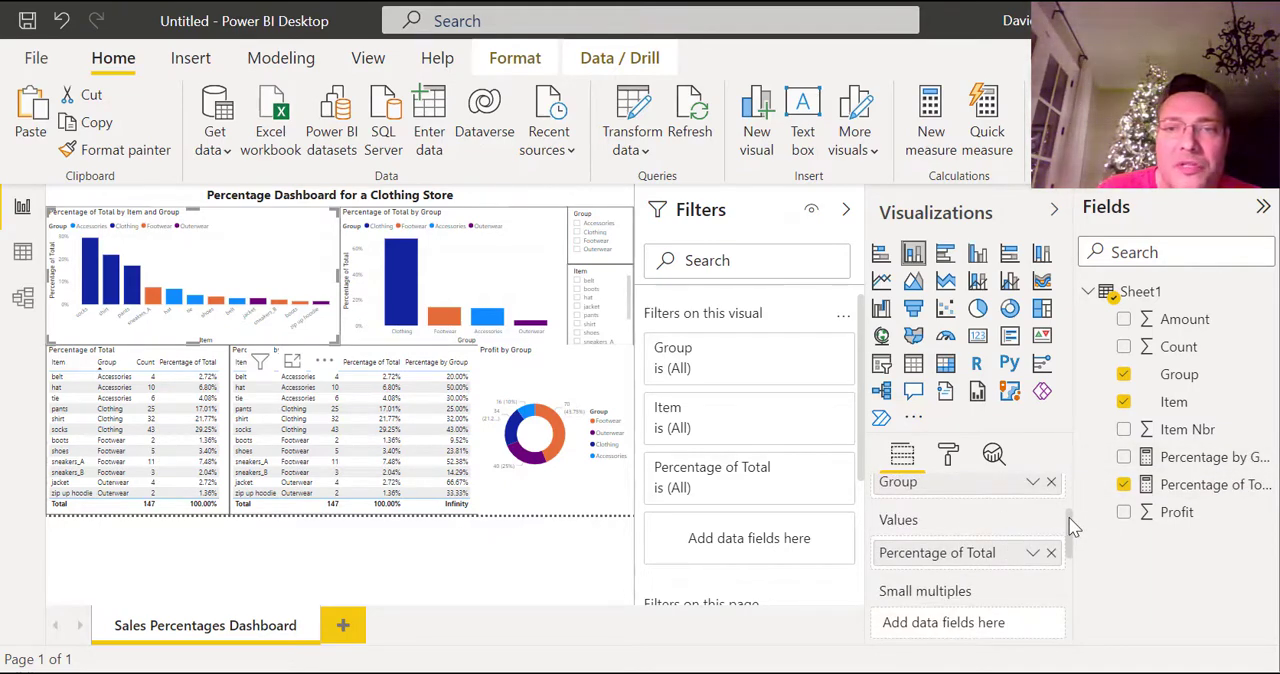
scroll(1072, 527, up, 2)
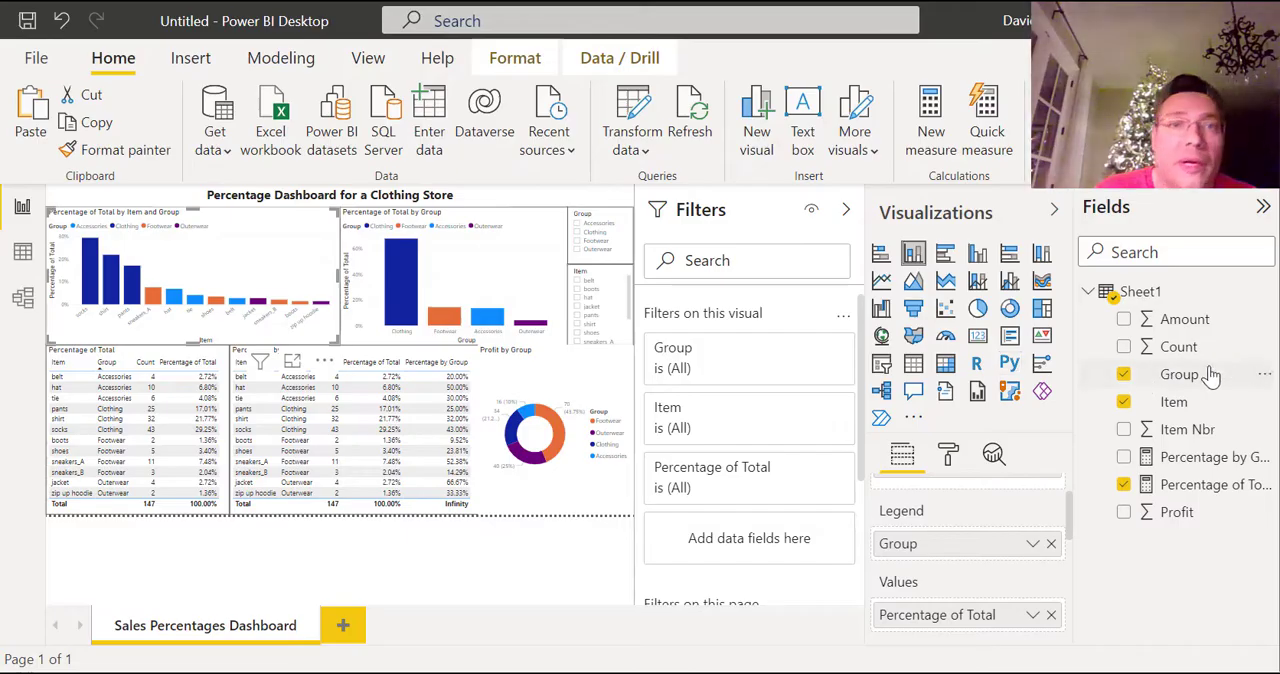
click(450, 225)
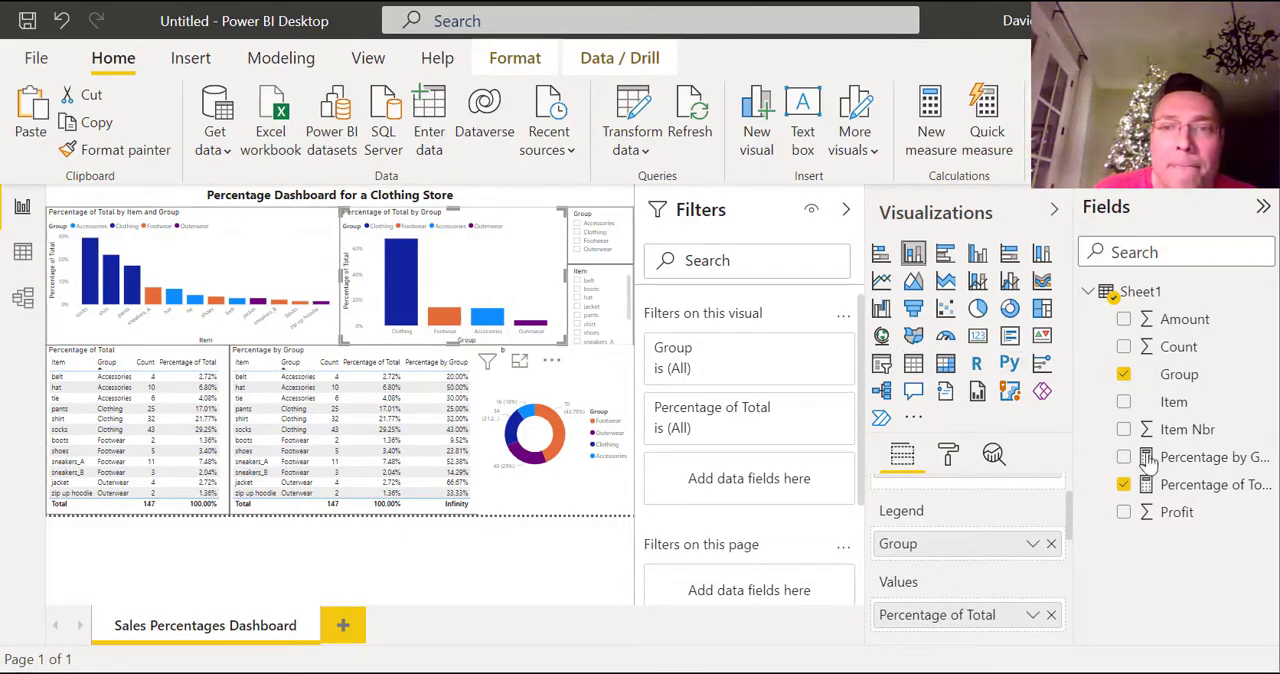
drag(1072, 515, 1093, 491)
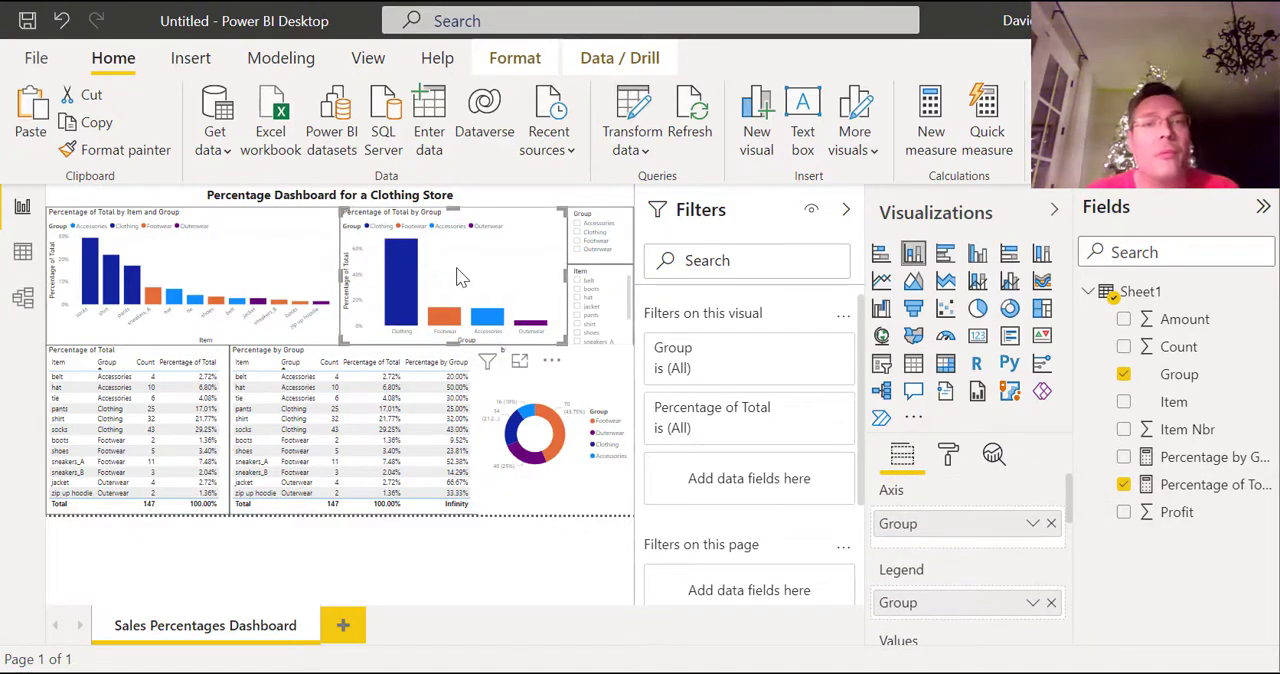
Filter the dashboard to the Accessories group, check the percentages in the charts and tables, and clear the filter.
click(577, 224)
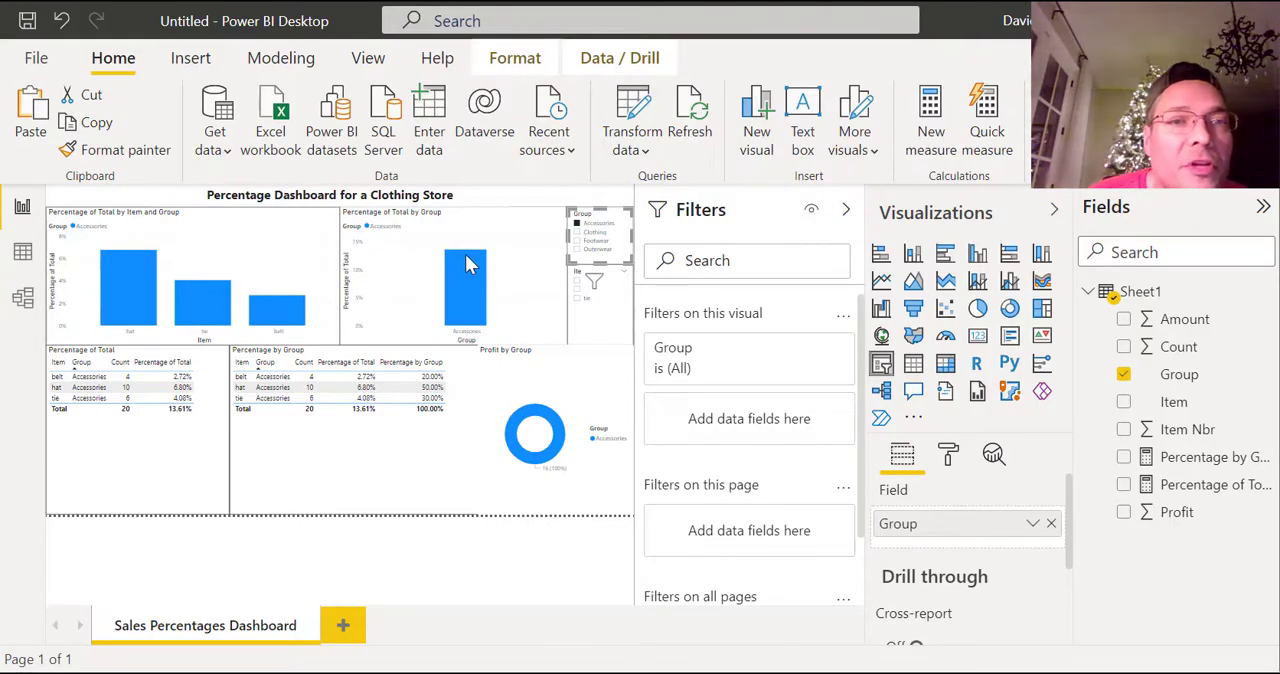
mouse_move(470, 264)
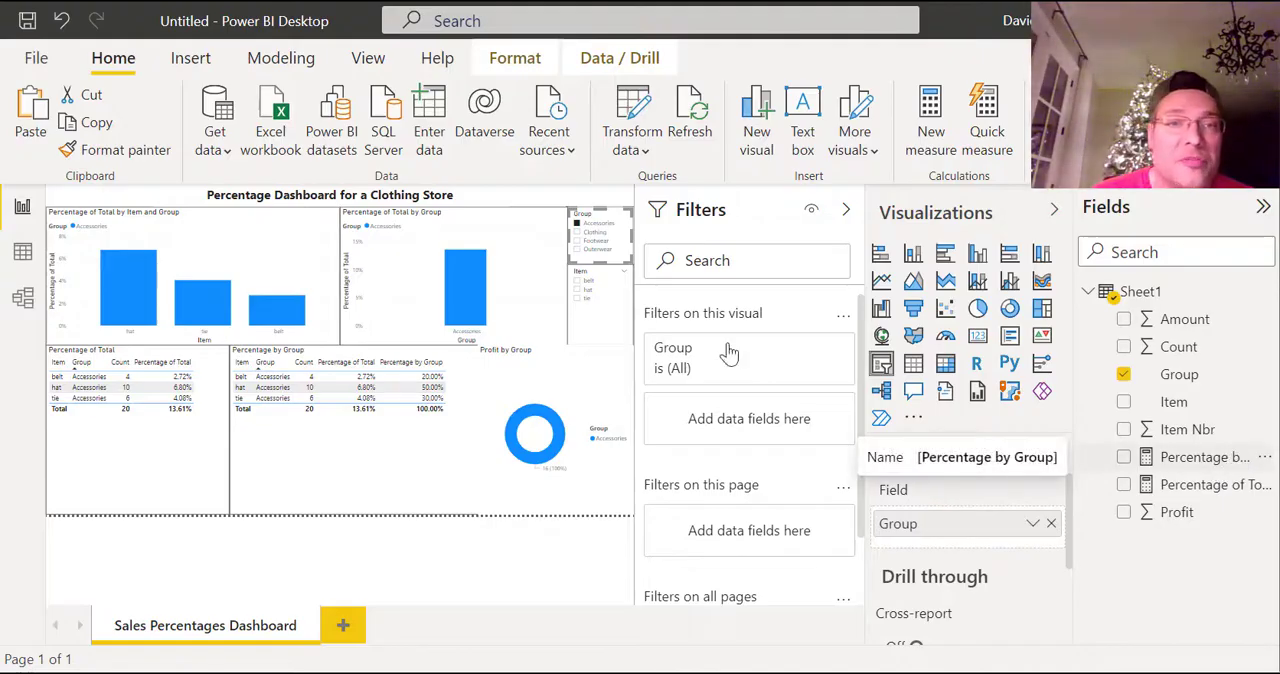
mouse_move(457, 261)
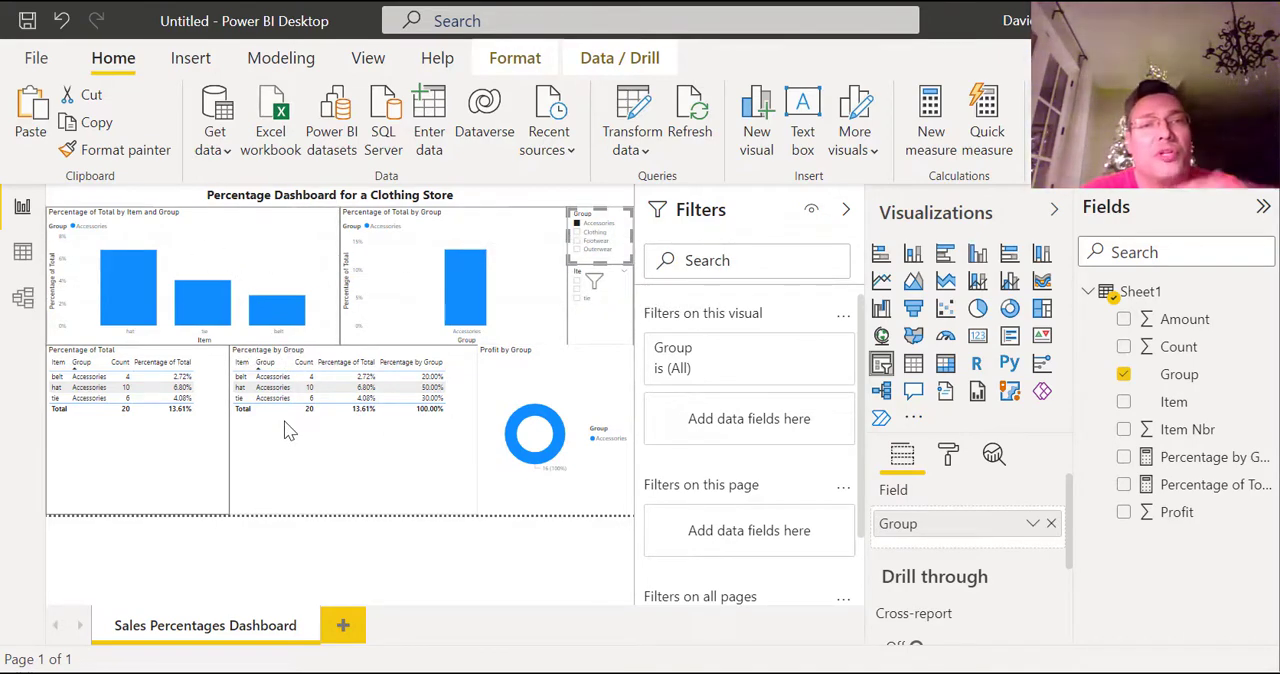
mouse_move(398, 403)
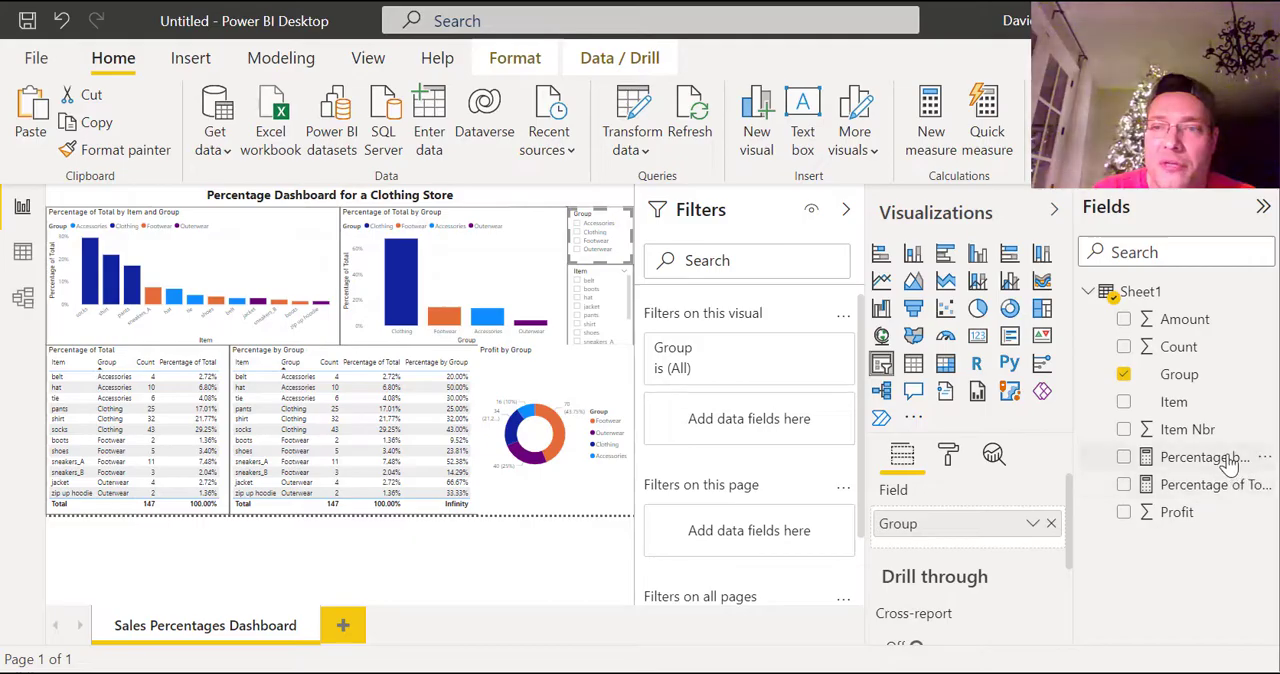
Reopen the Percentage by Group measure, inspect its FILTER clause, and close the formula without changes.
click(1196, 460)
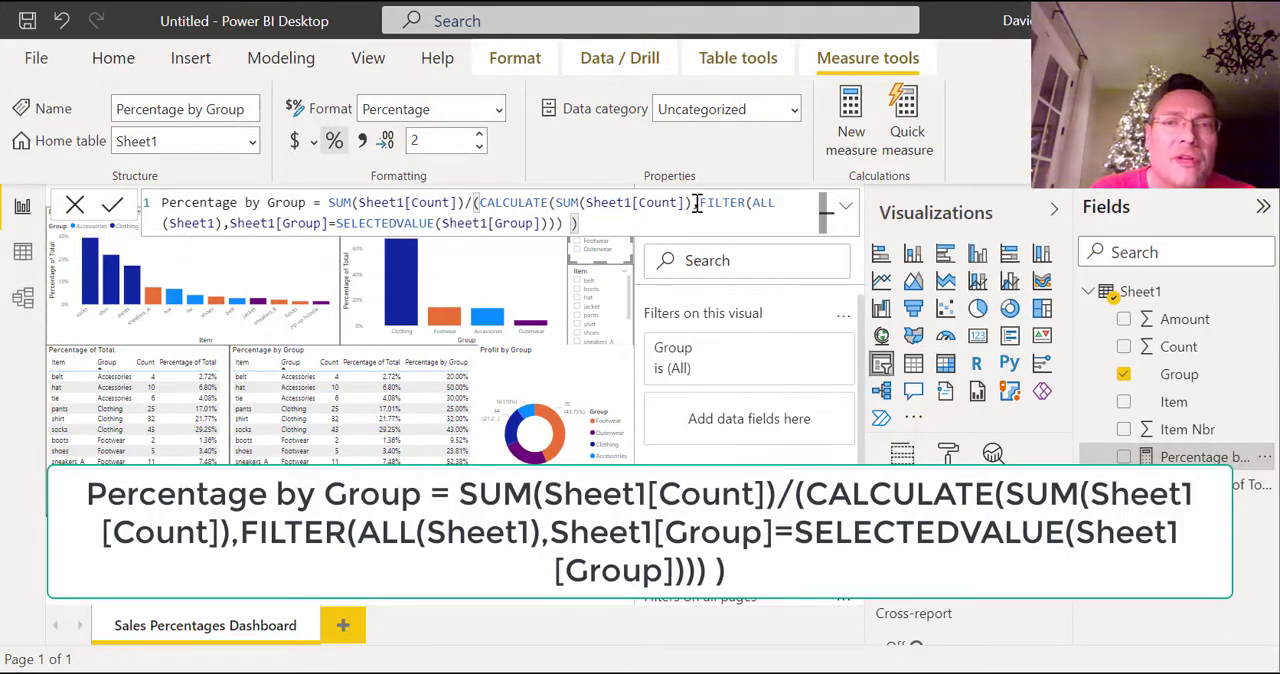
drag(701, 203, 732, 225)
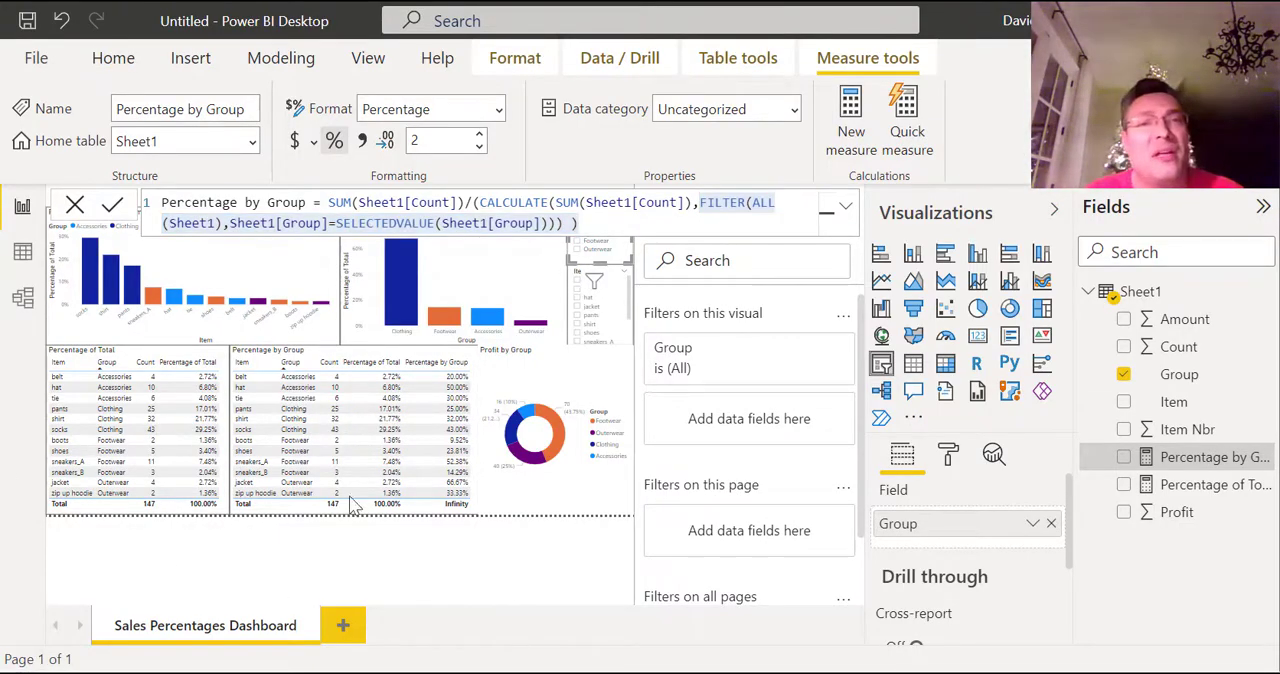
click(76, 206)
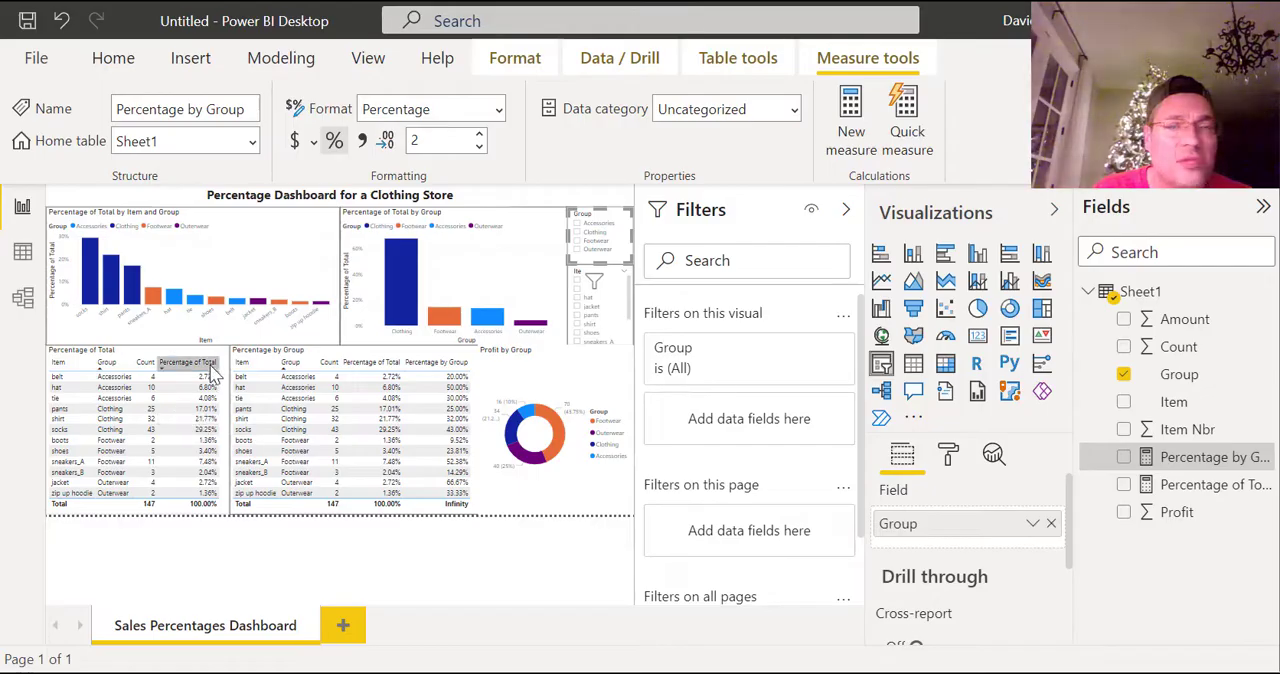
Compare the Percentage of Total expression with the FILTER clause in the Percentage by Group measure.
click(1205, 485)
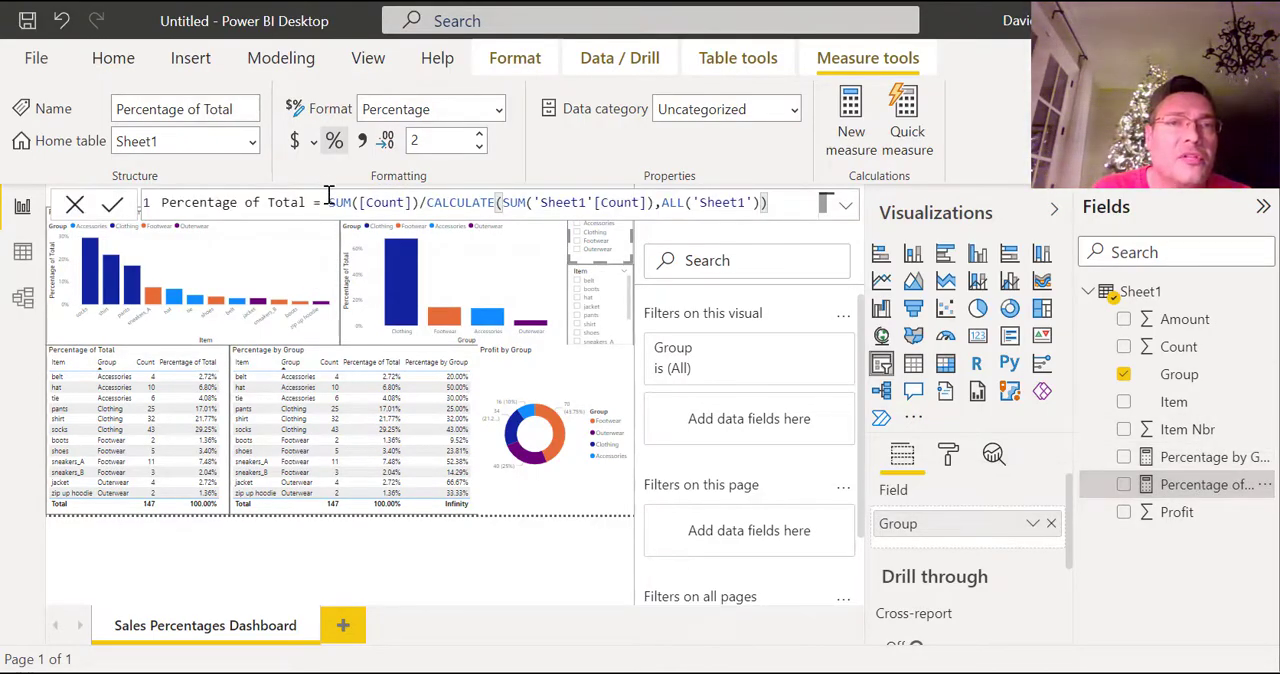
drag(328, 202, 793, 196)
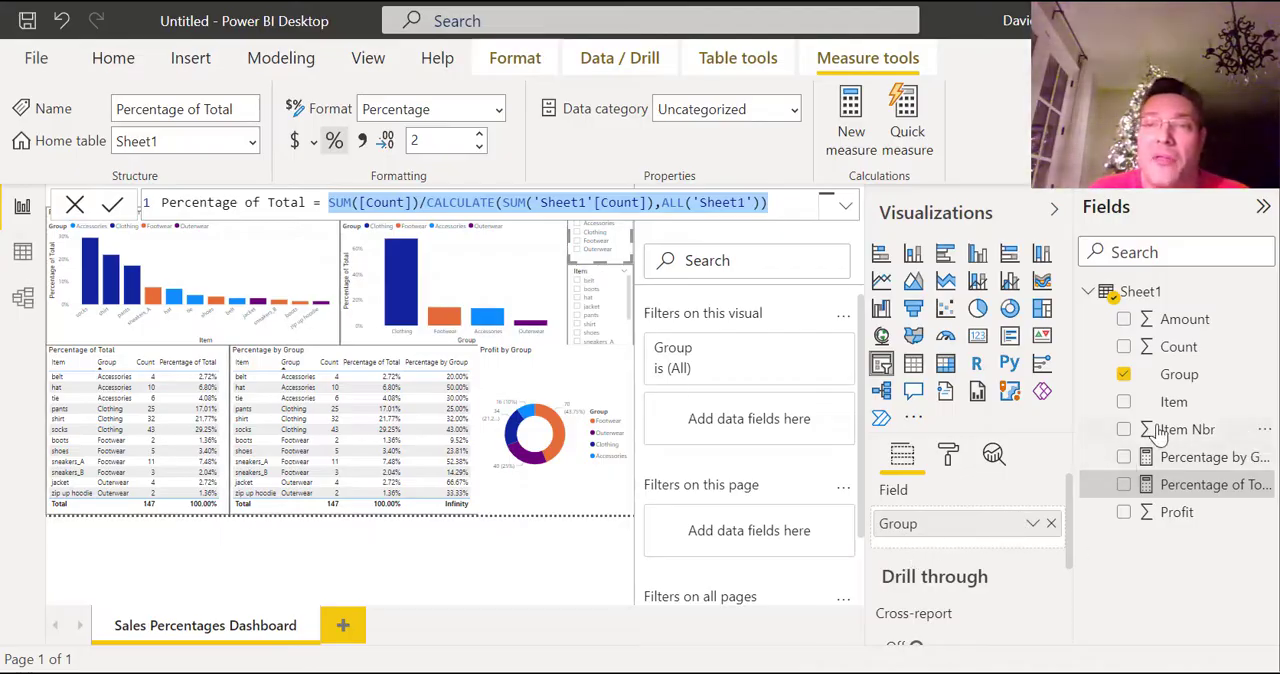
click(1180, 460)
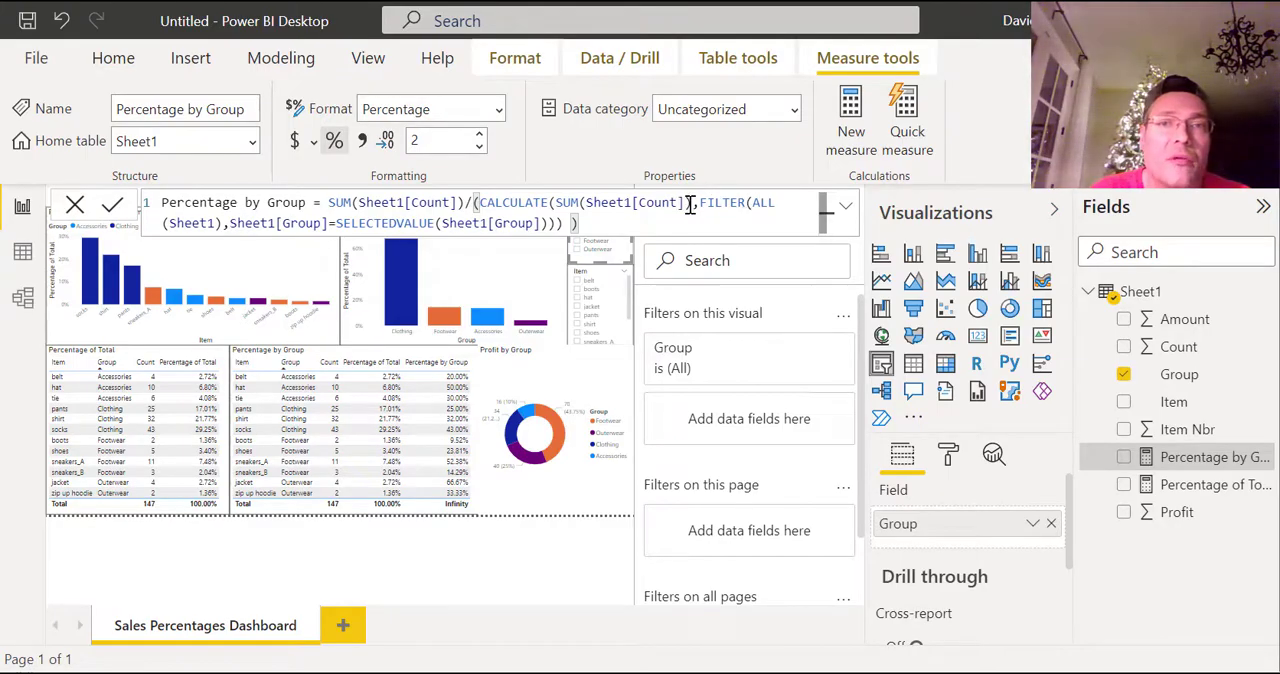
drag(694, 205, 704, 222)
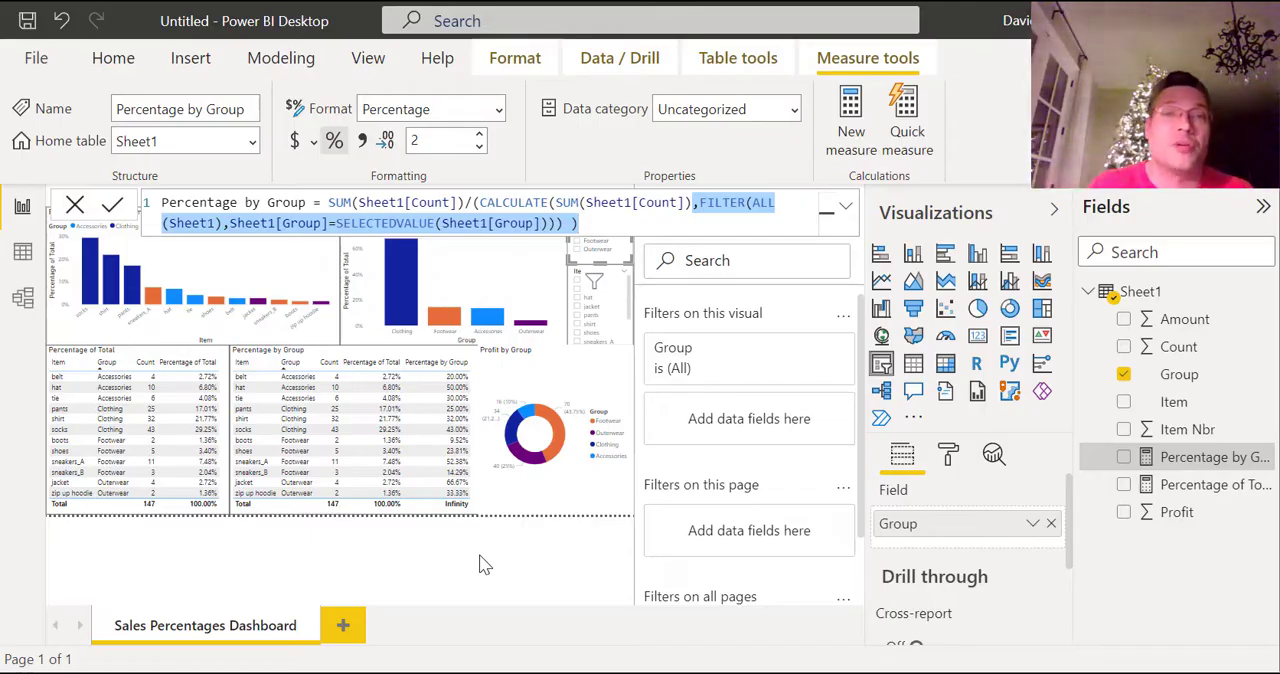
click(166, 205)
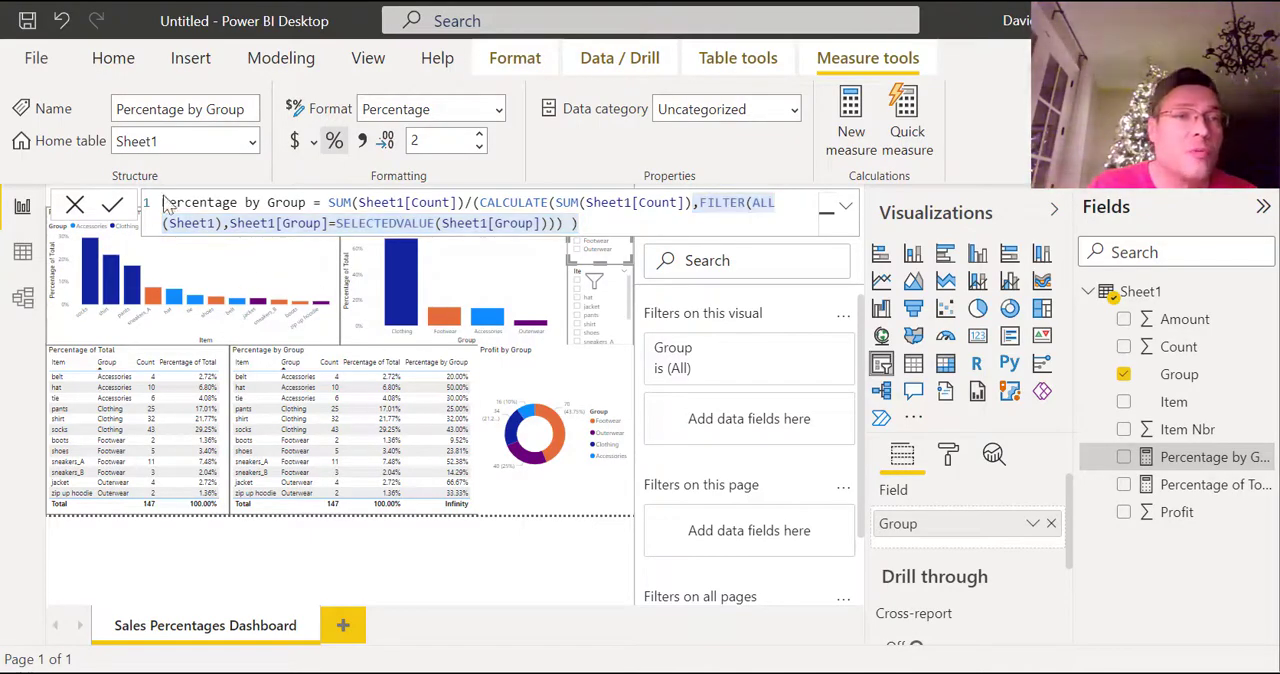
Close the Percentage by Group formula without changes and review the Profit by Group donut chart's fields and Footwear segment details.
click(74, 202)
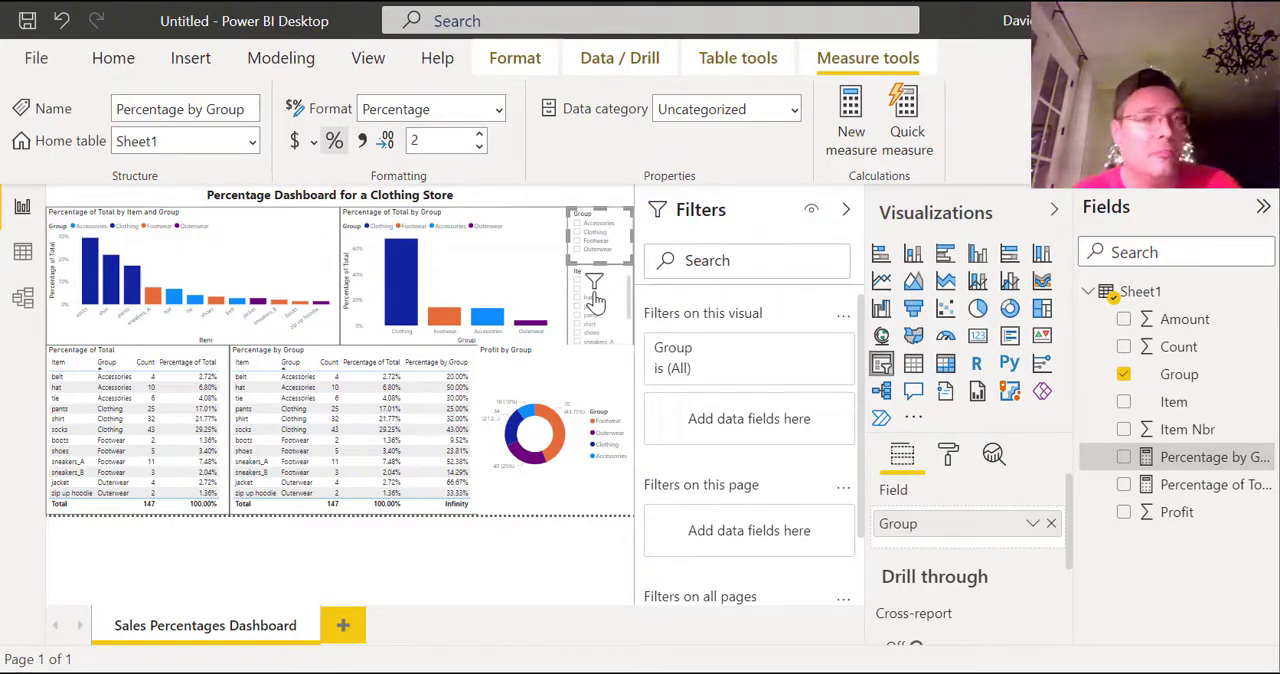
mouse_move(596, 300)
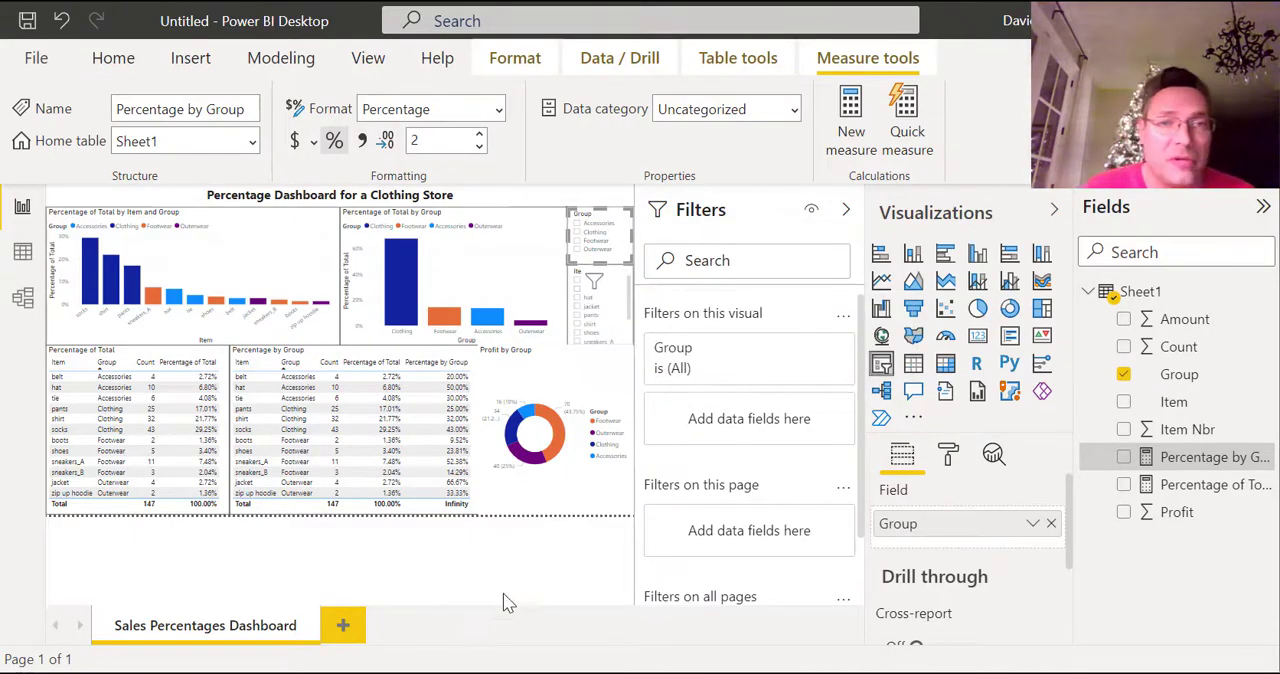
click(525, 364)
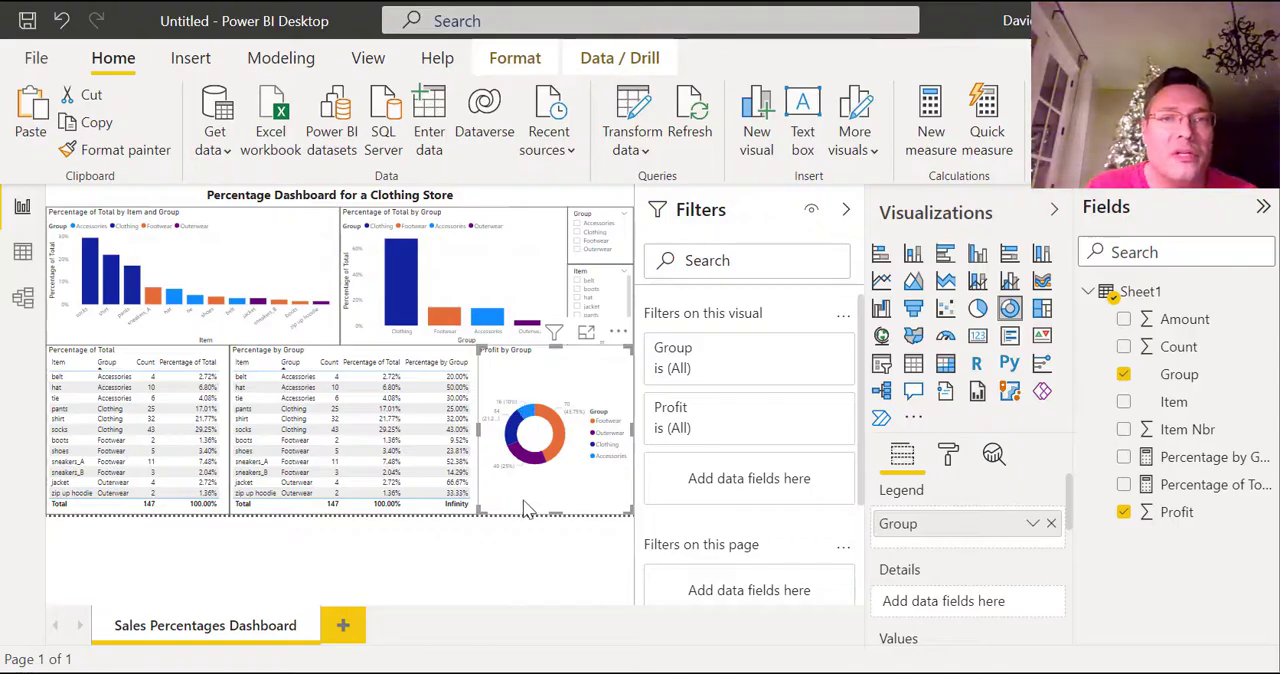
scroll(995, 535, down, 3)
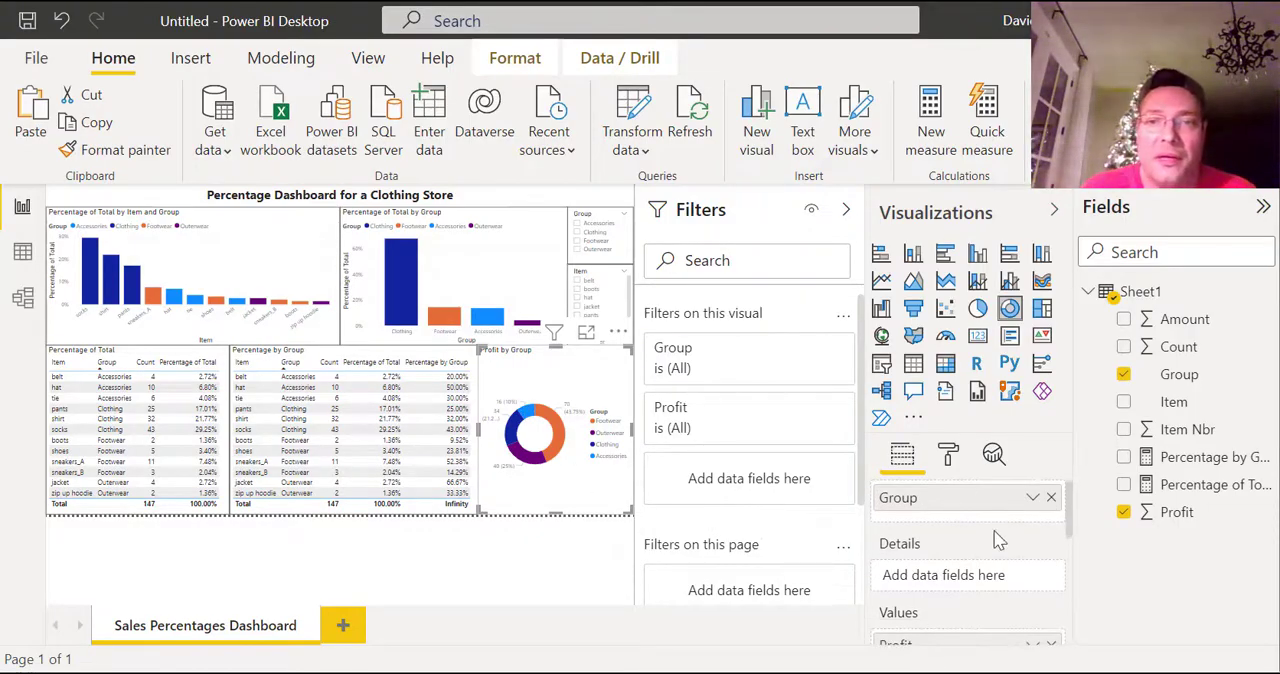
scroll(1008, 548, down, 2)
scroll(1006, 543, up, 5)
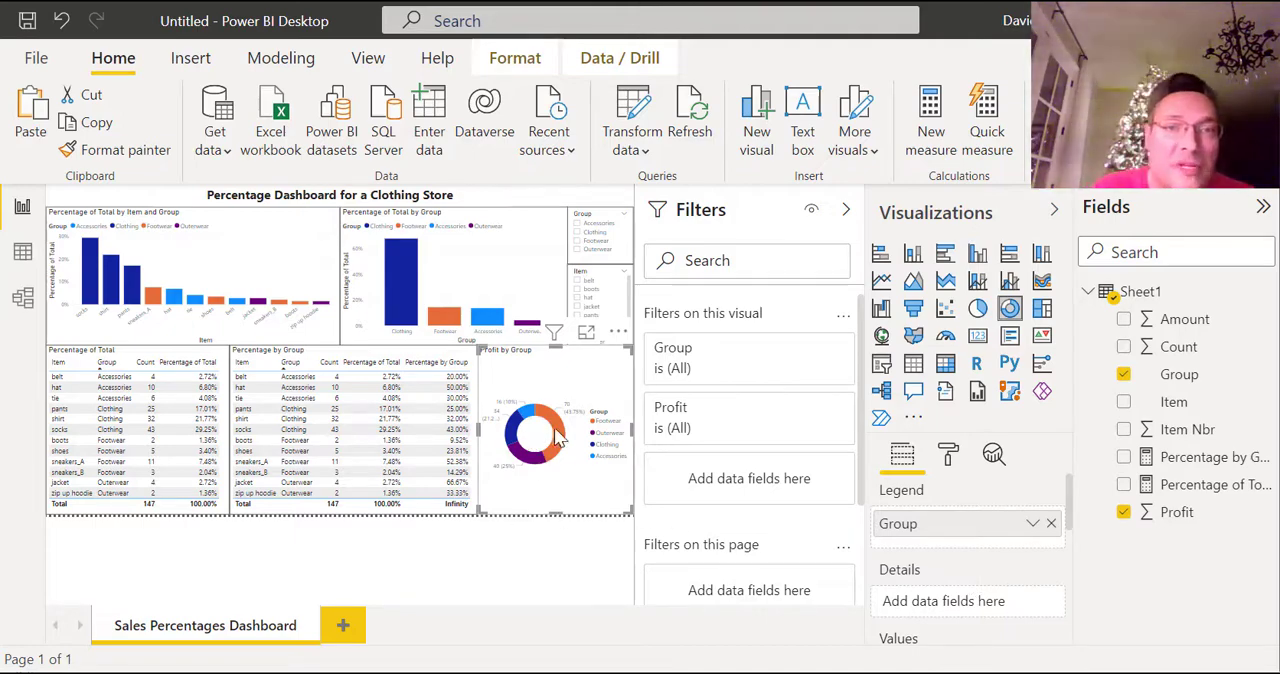
mouse_move(563, 450)
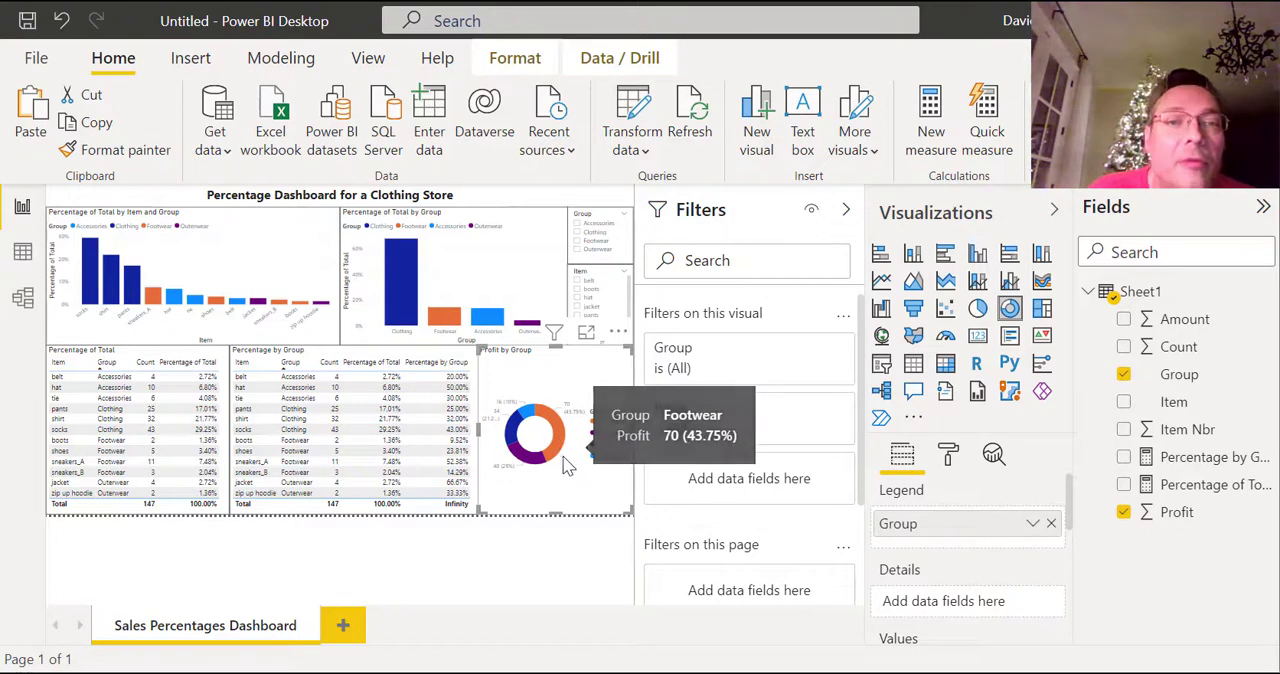